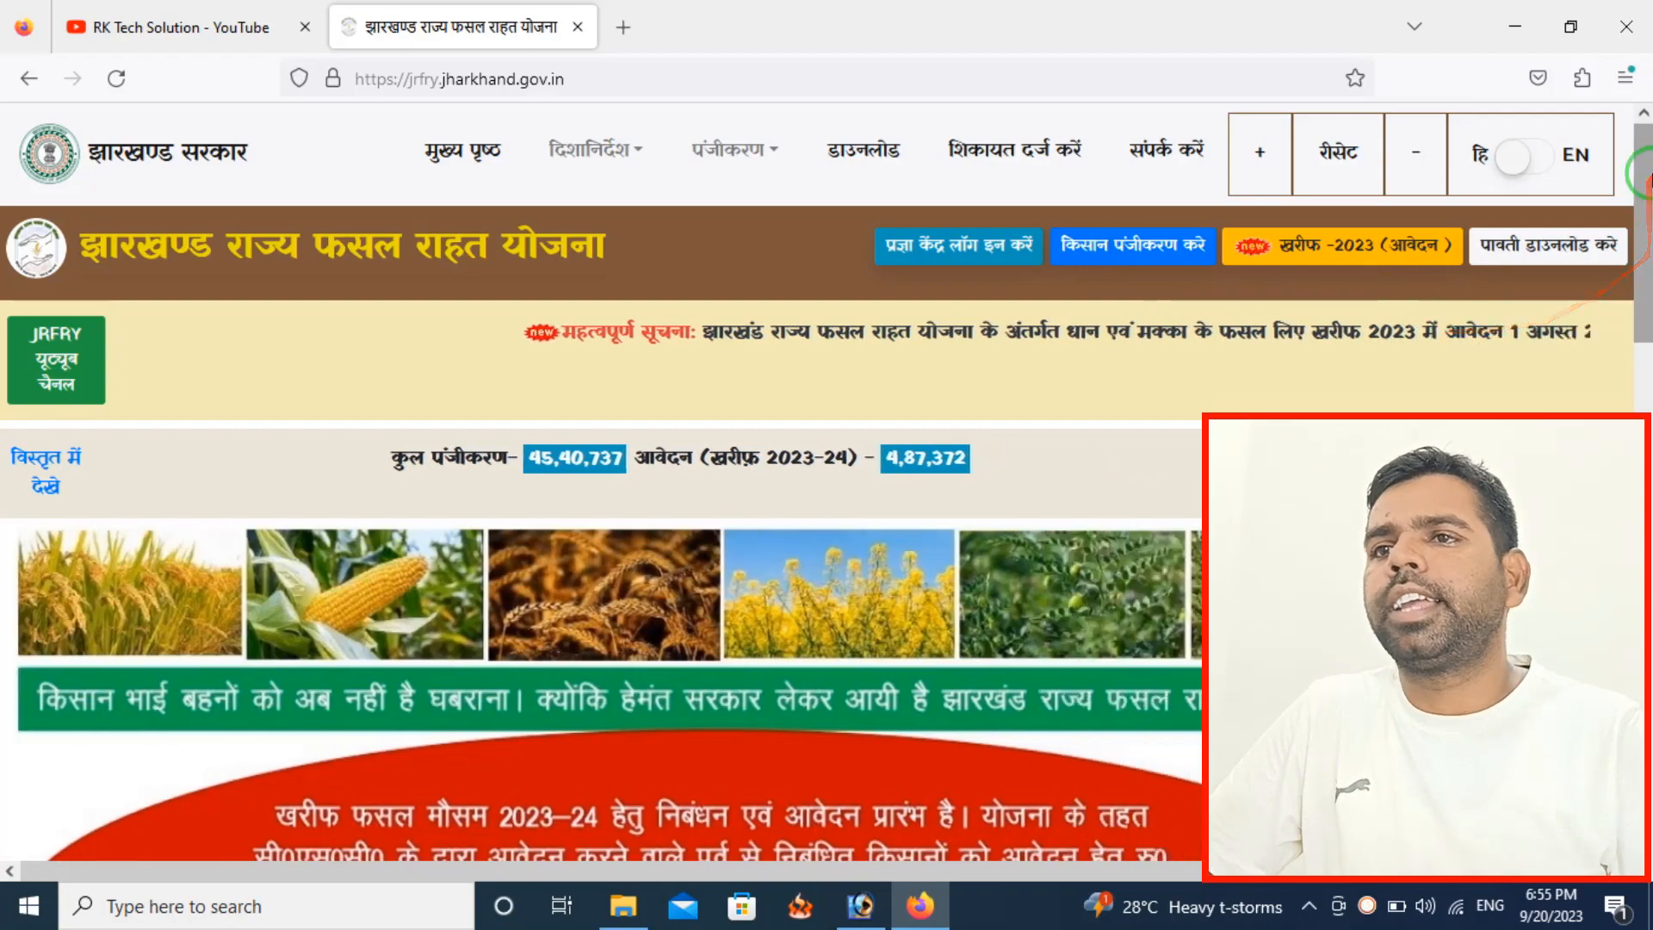
Step: Look through the Jharkhand crop relief scheme's home page, including its assistance terms and the "About us" section
scroll(1495, 336, "down", 12)
scroll(815, 482, "down", 2)
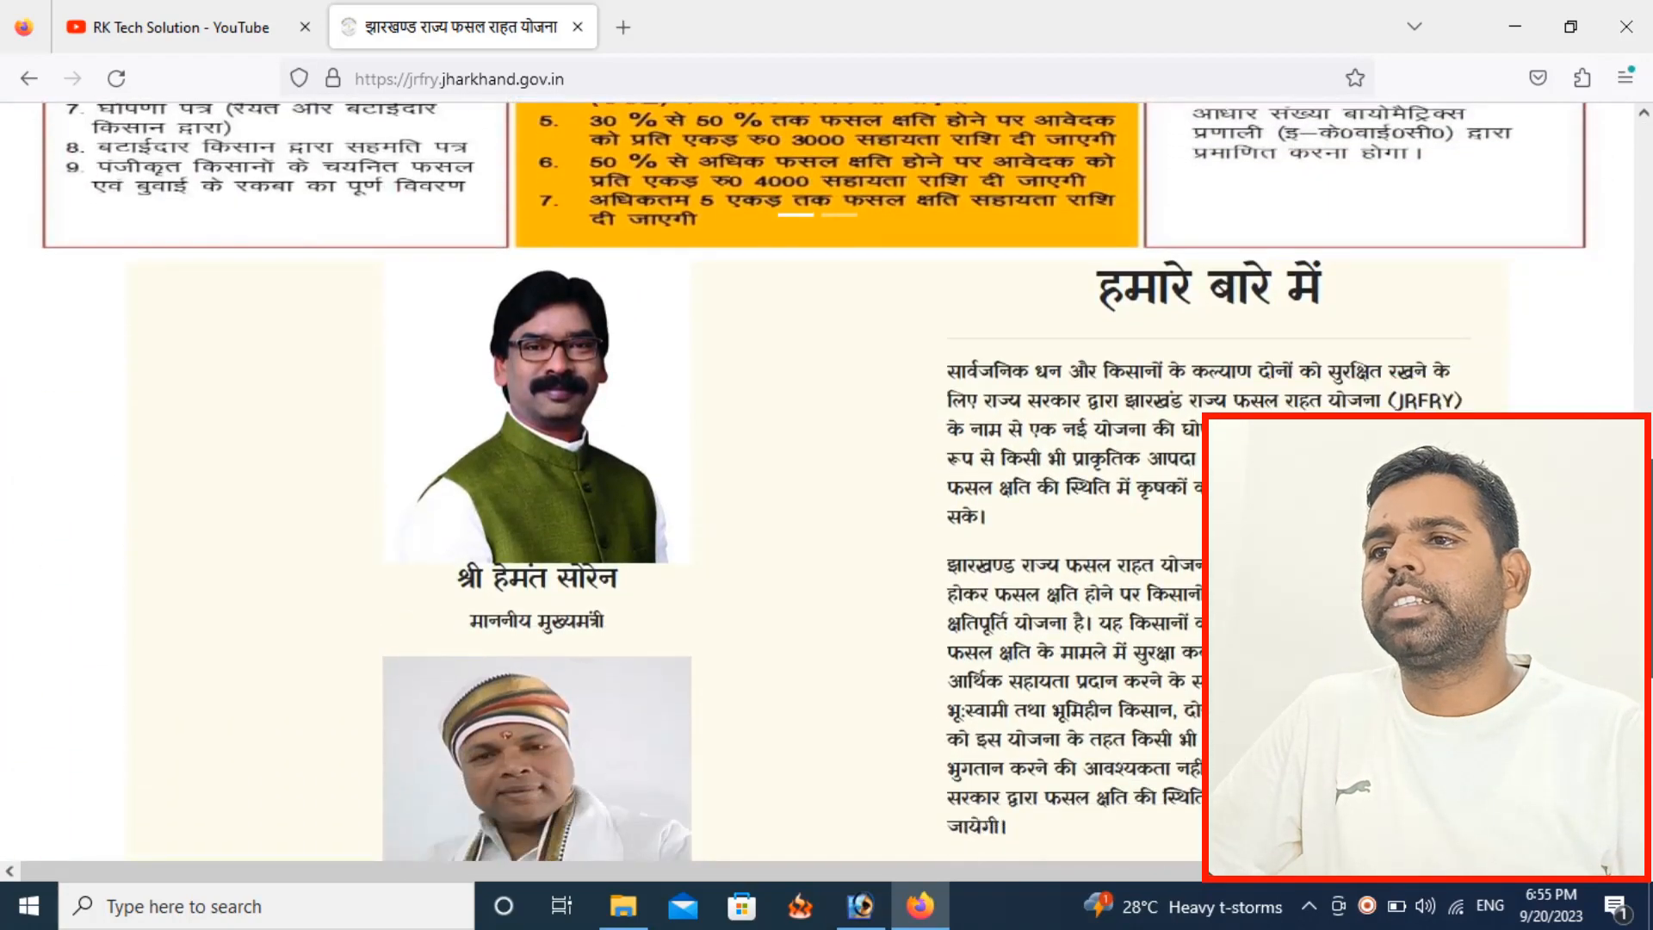
scroll(814, 482, "down", 6)
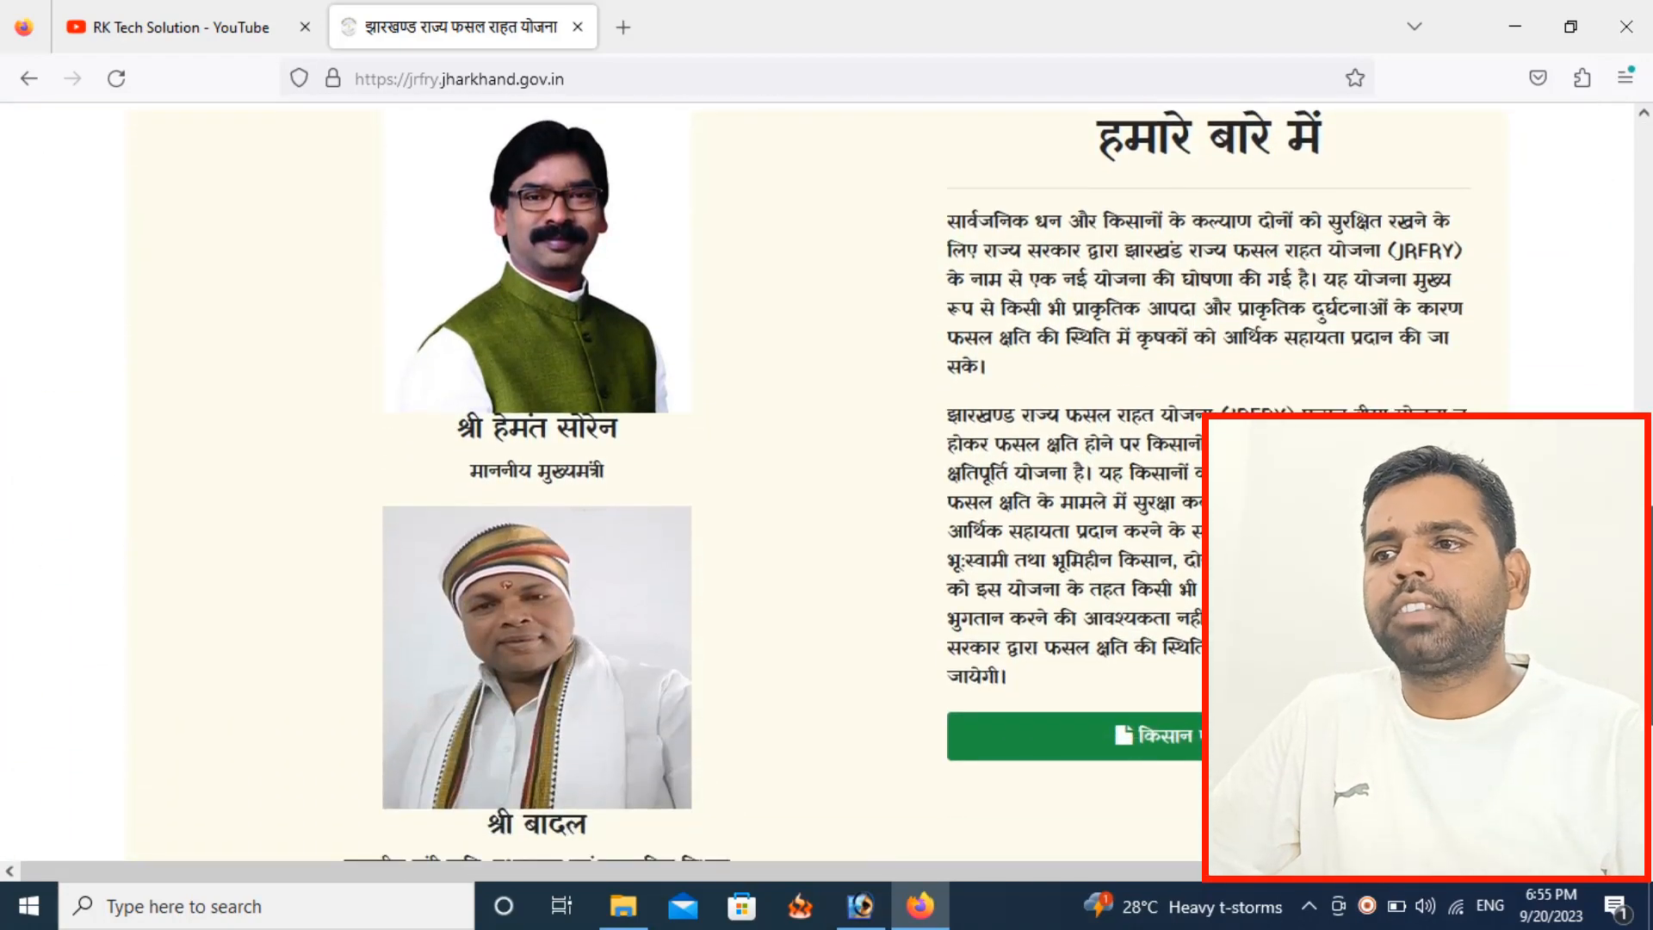
scroll(1195, 291, "up", 20)
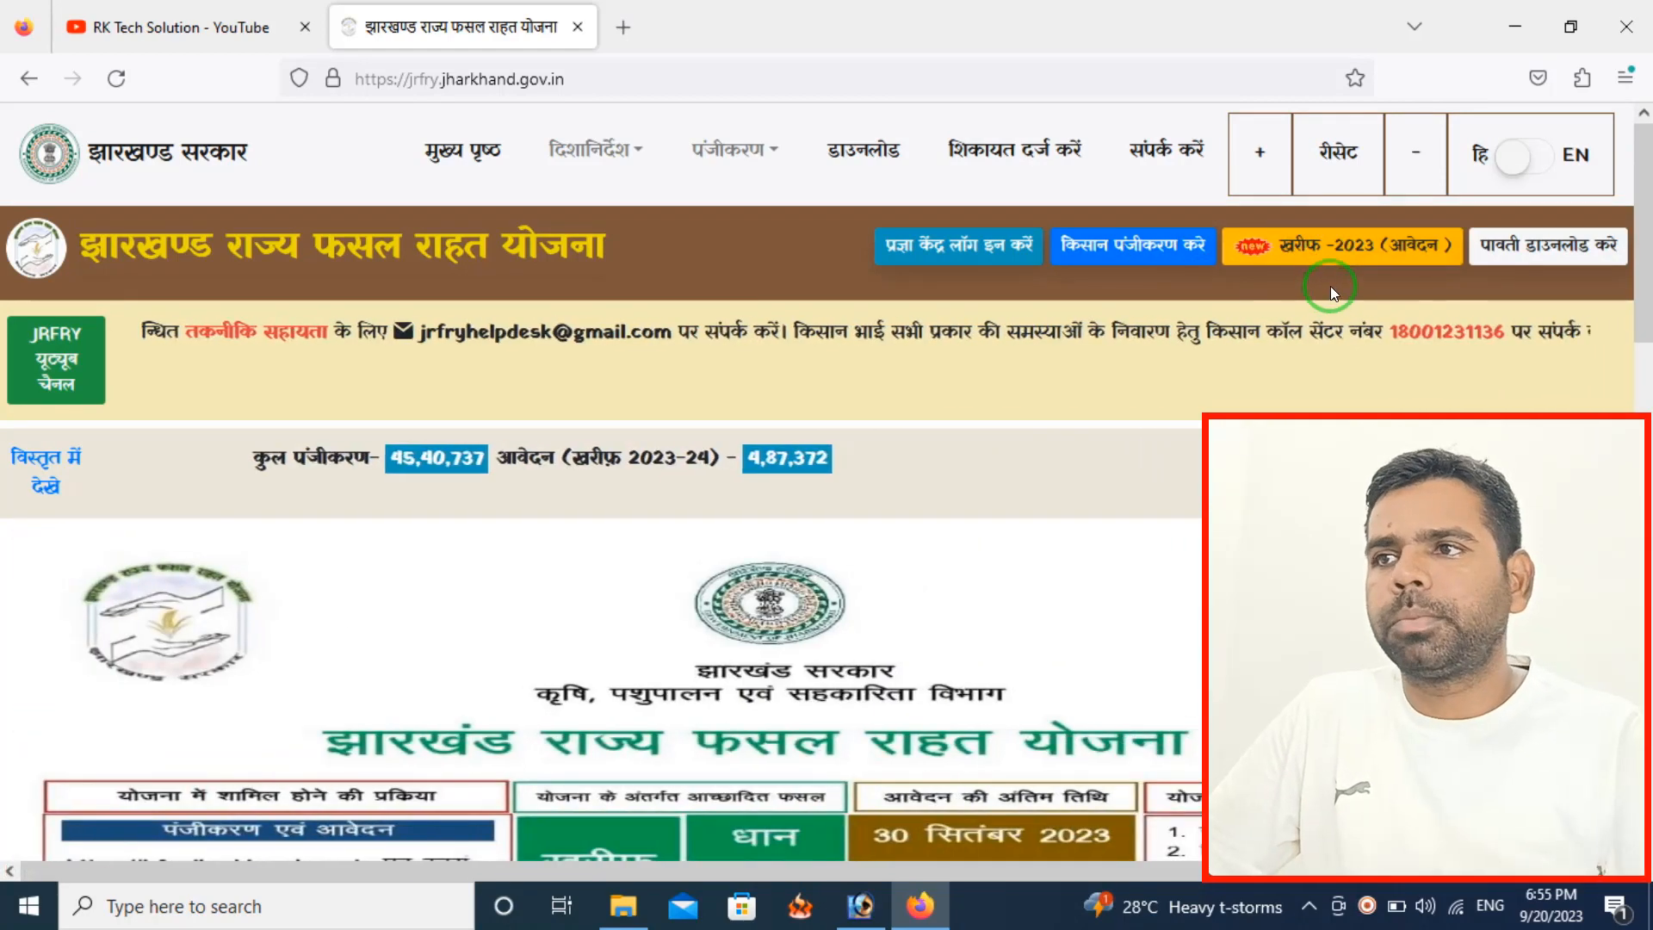
Step: Open the farmer registration form and examine its required fields, captcha and declaration
left_click(1142, 250)
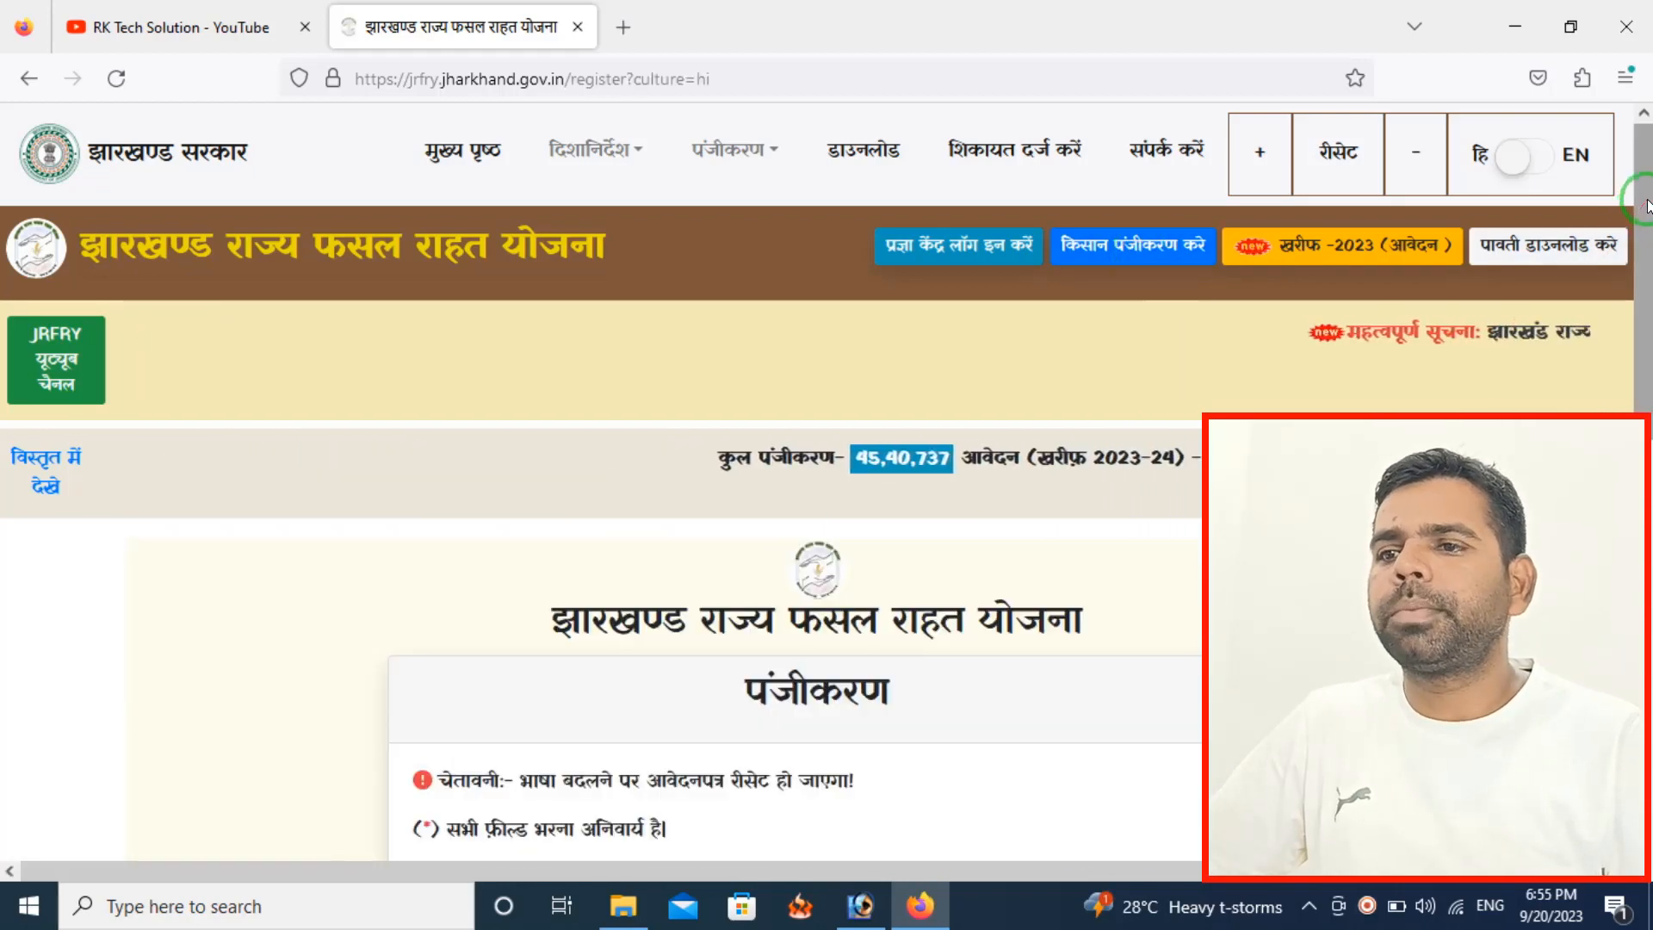
left_click_drag(1645, 205, 1648, 416)
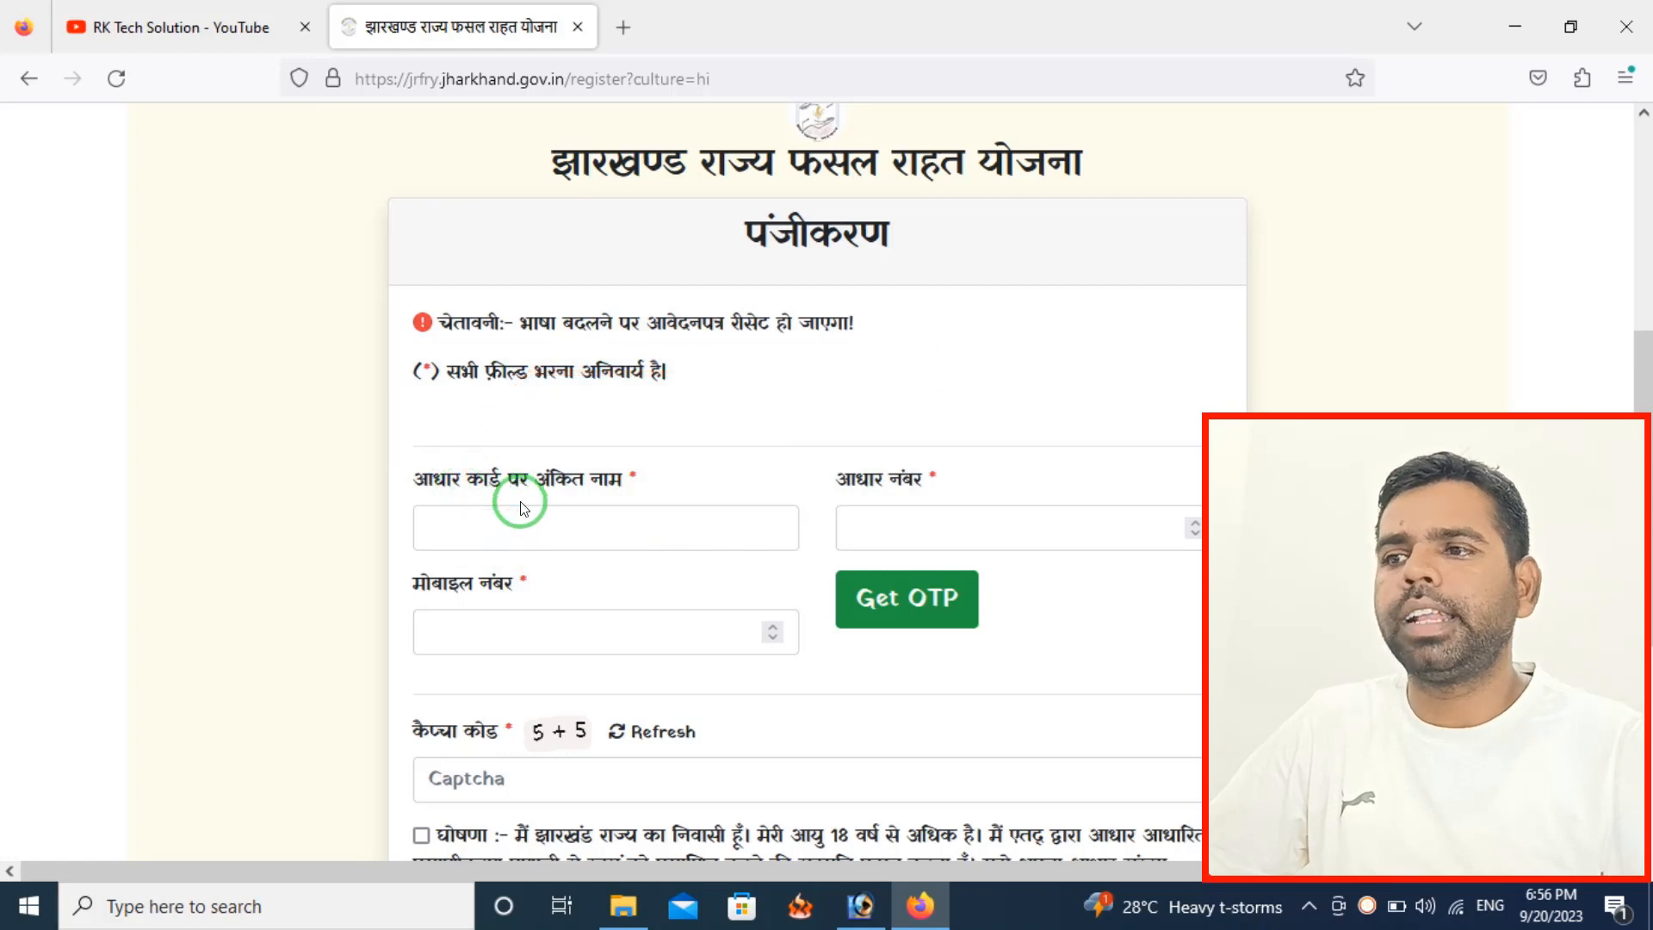
scroll(609, 626, "down", 2)
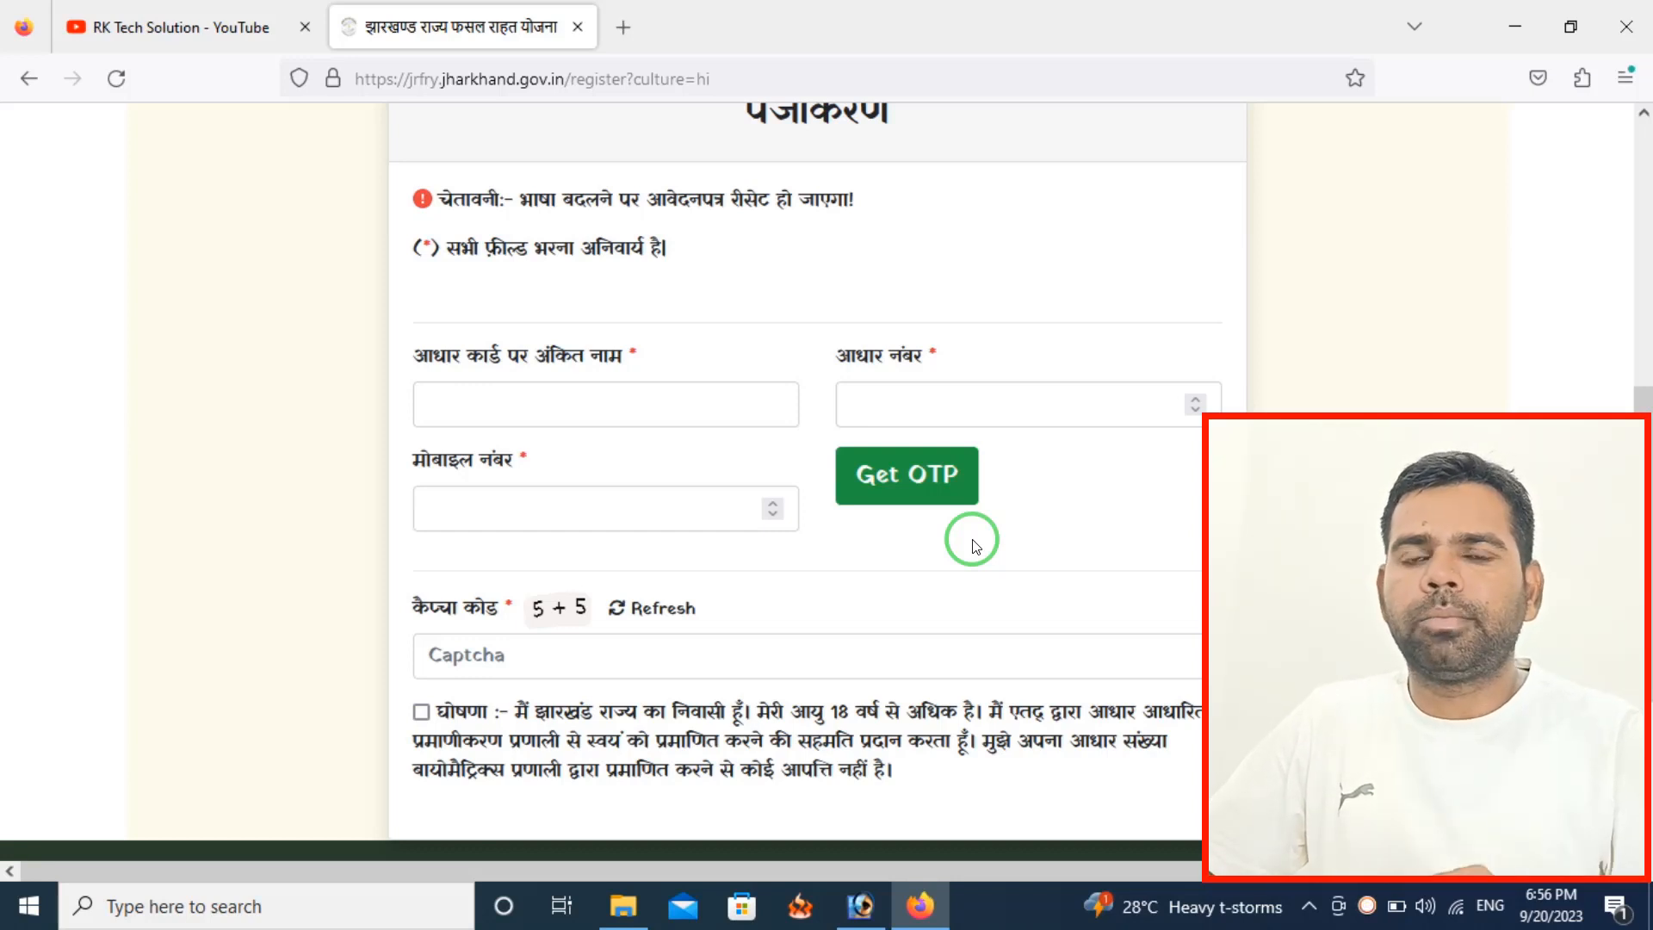
scroll(974, 545, "down", 3)
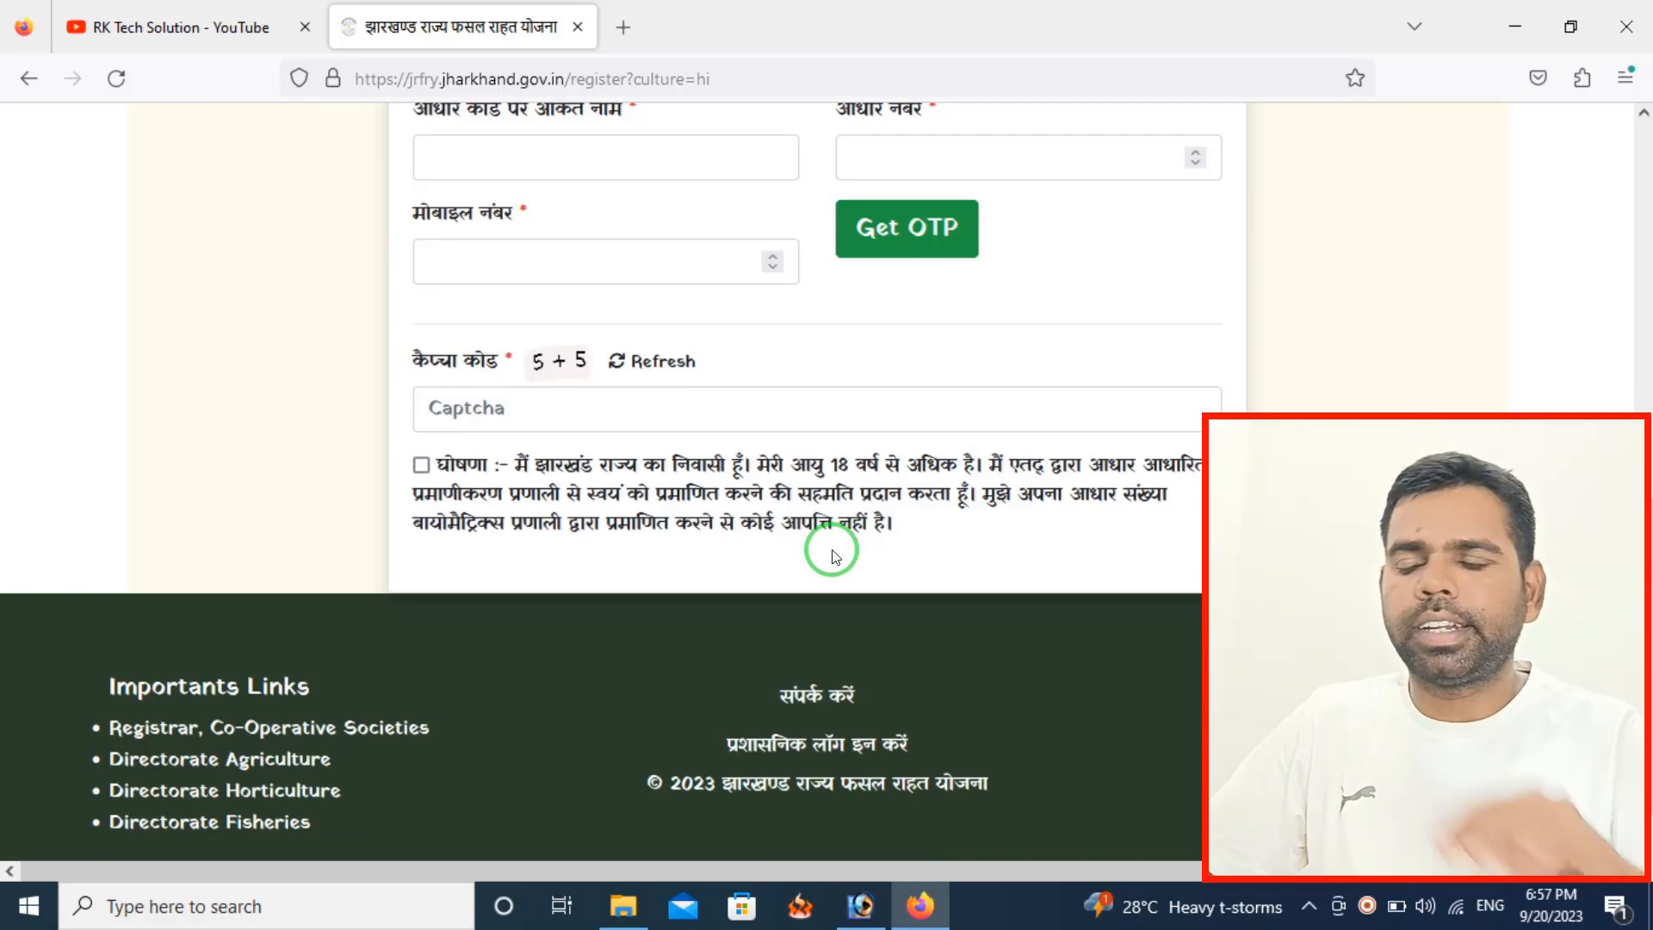
scroll(832, 555, "up", 4)
scroll(832, 549, "up", 6)
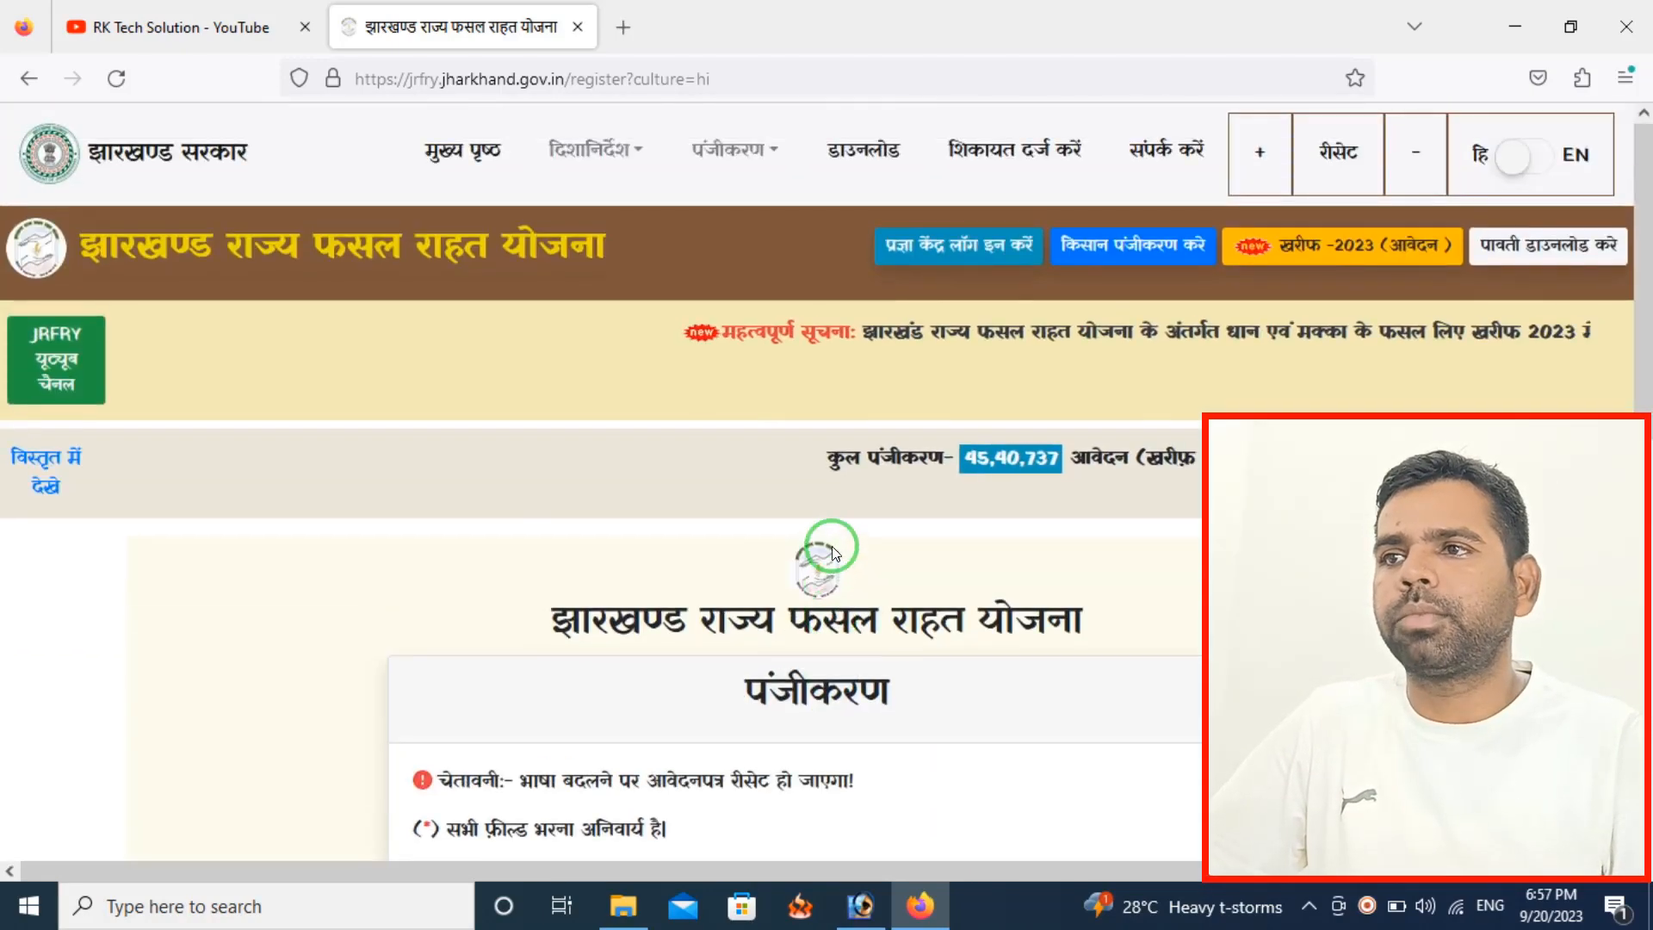
Step: Open the Kharif-2023 application login, choose crop season खरीफ-2023, and log in with the Aadhaar number, password and captcha answer
left_click(1331, 237)
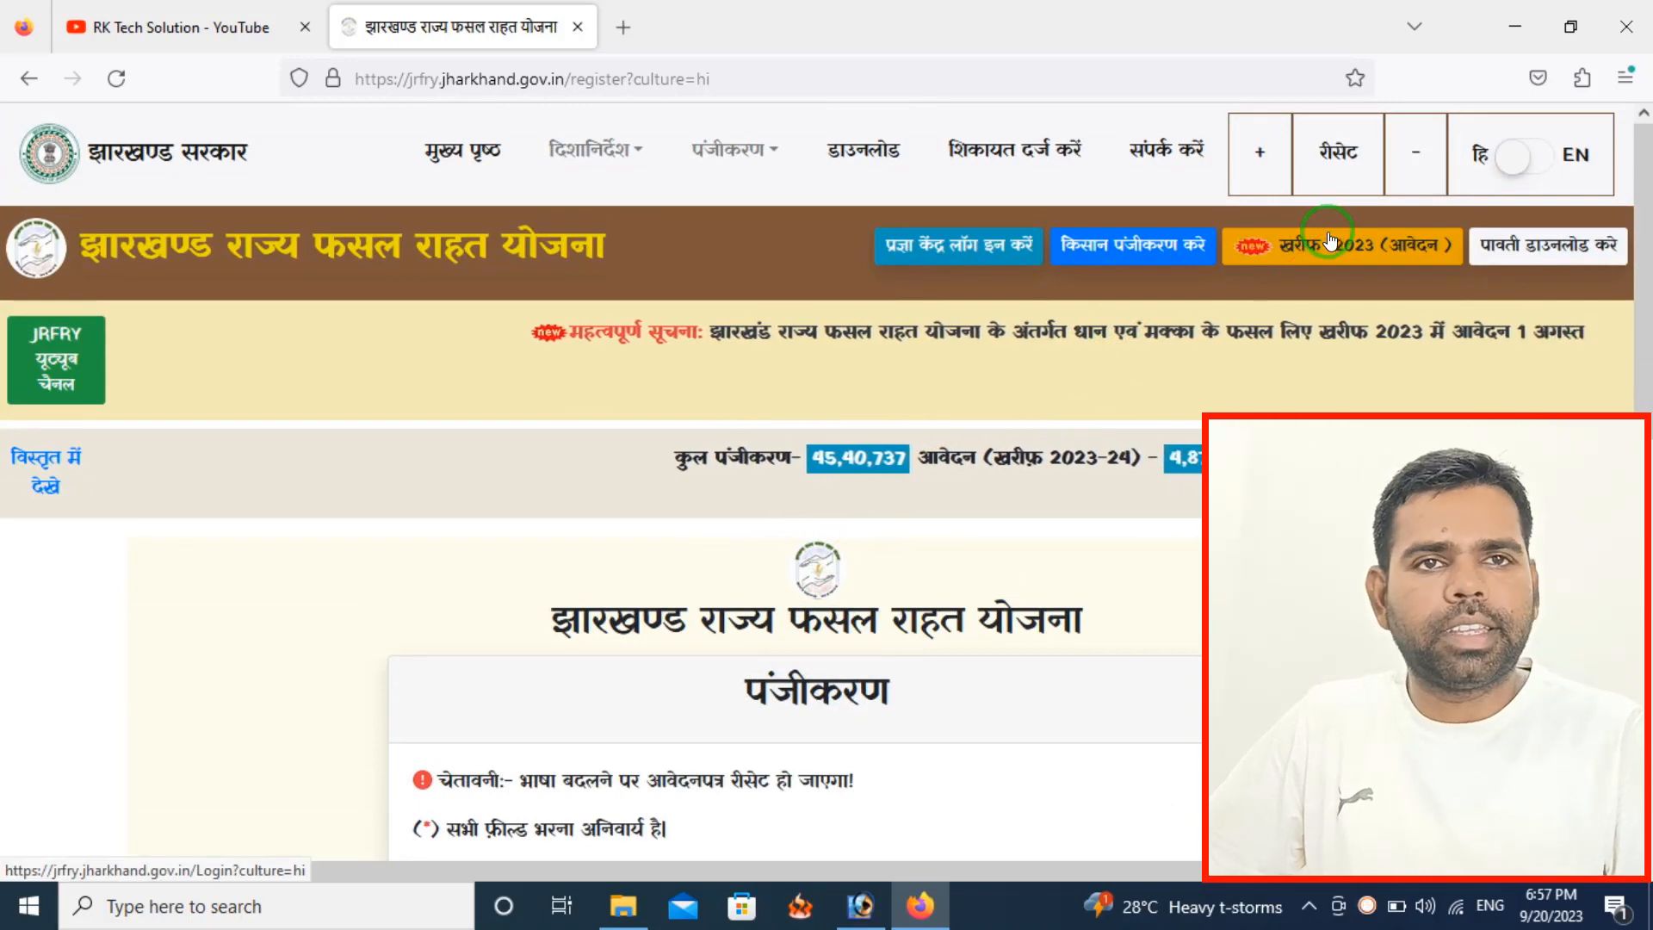
left_click(1644, 366)
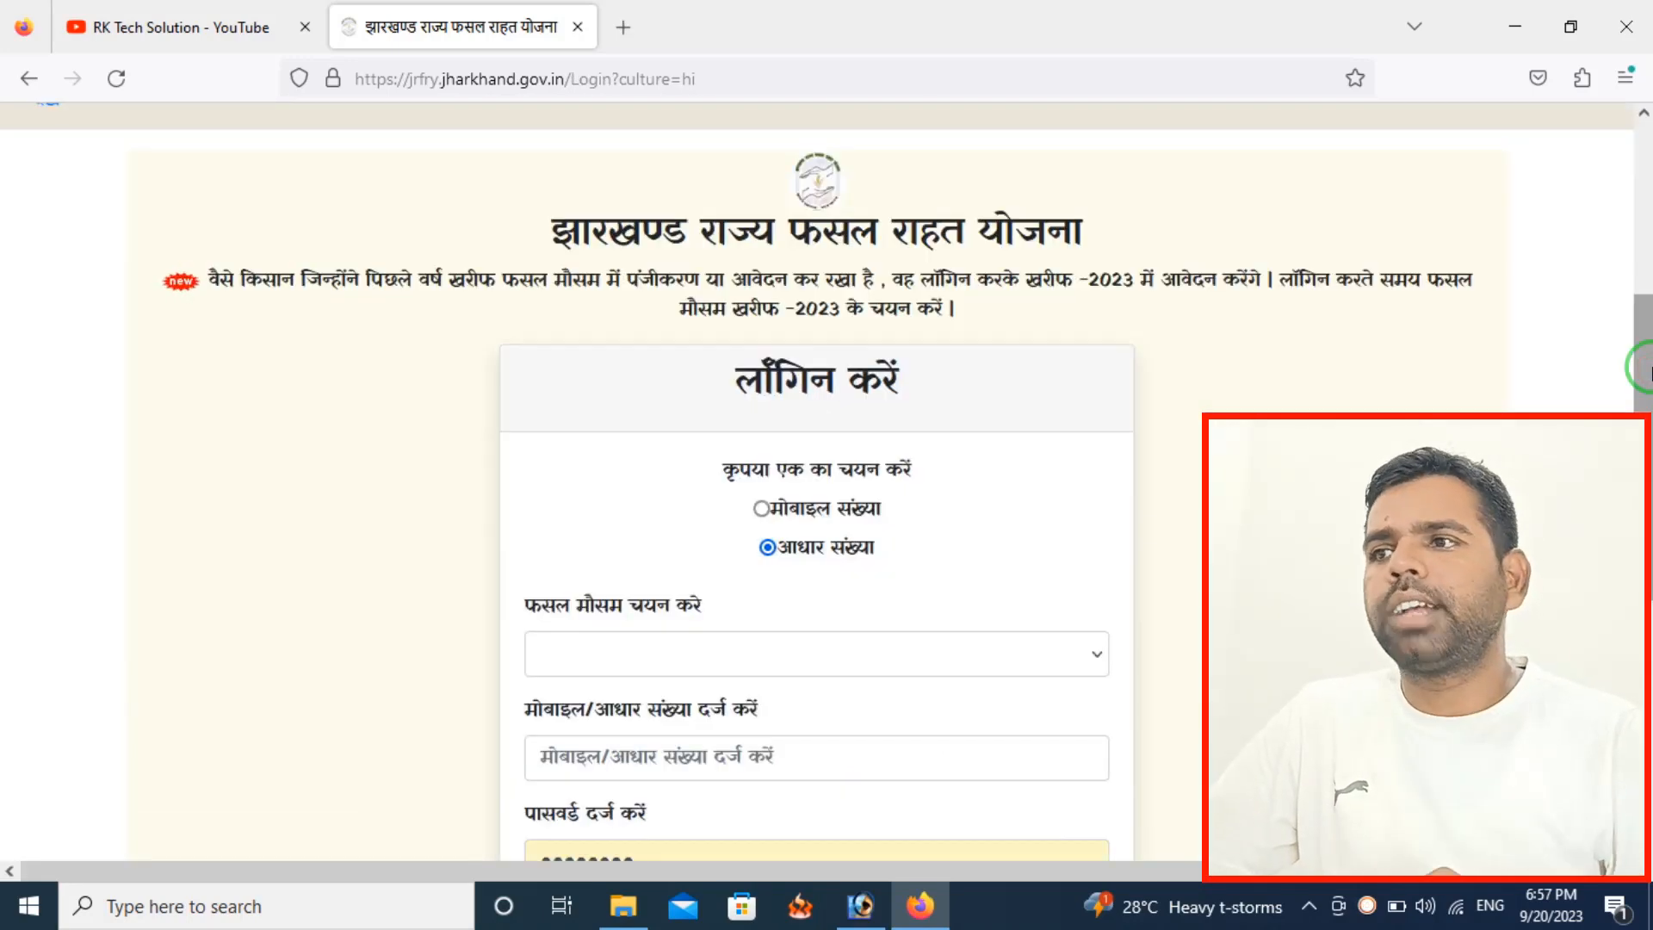
left_click_drag(1646, 368, 1635, 427)
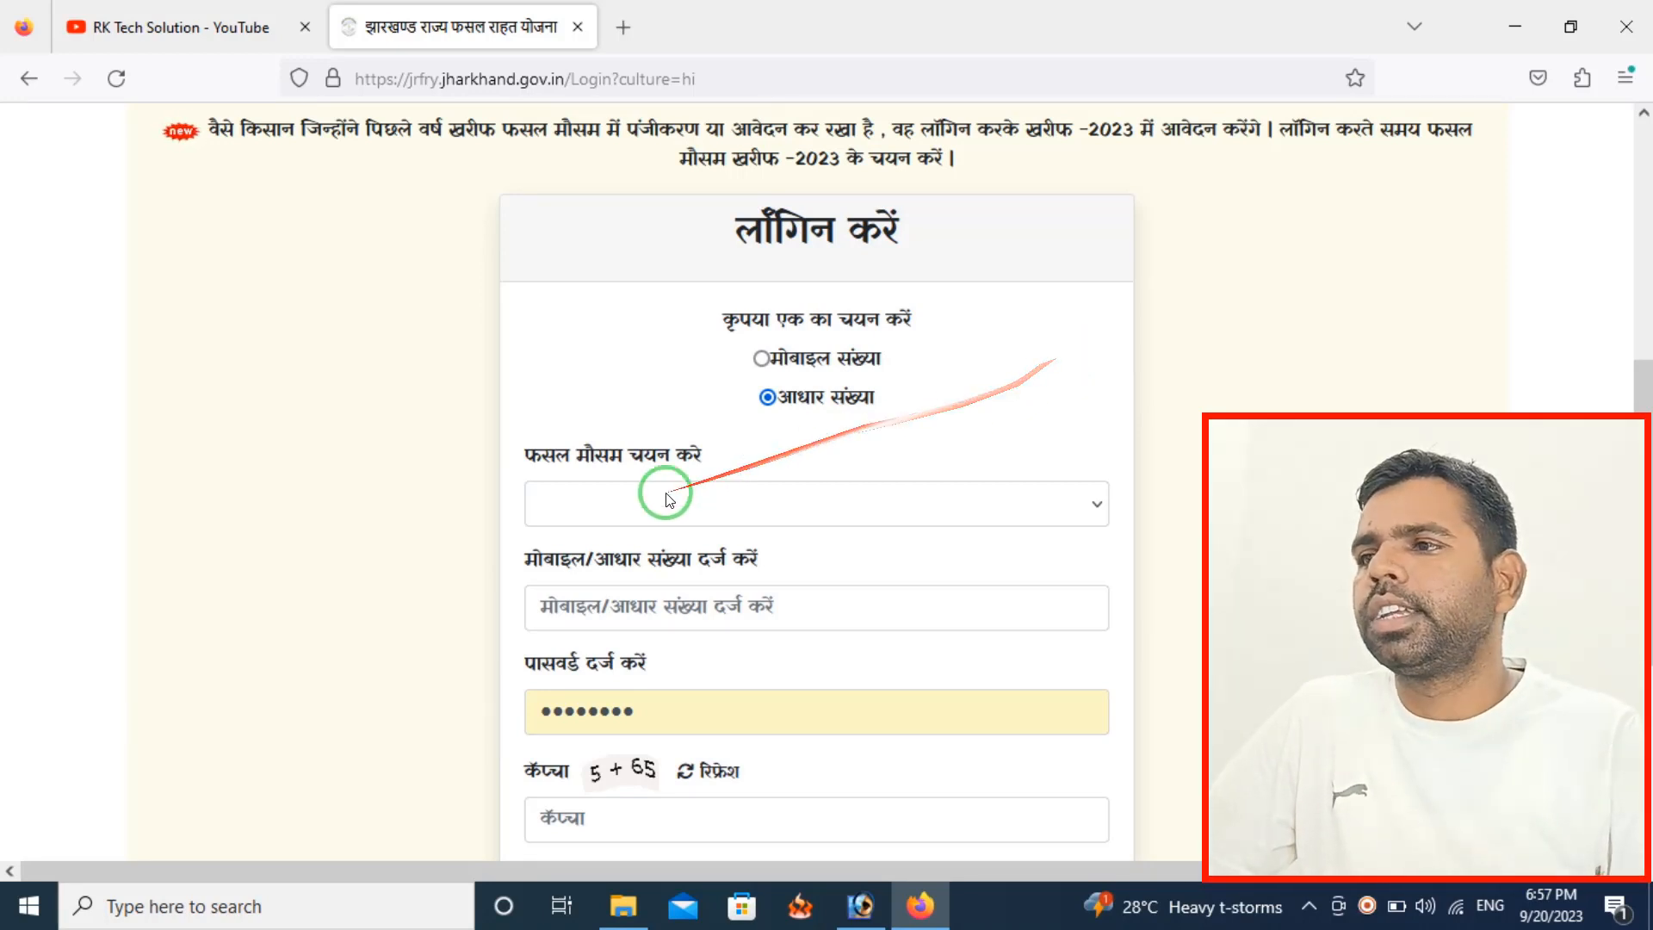
left_click(688, 515)
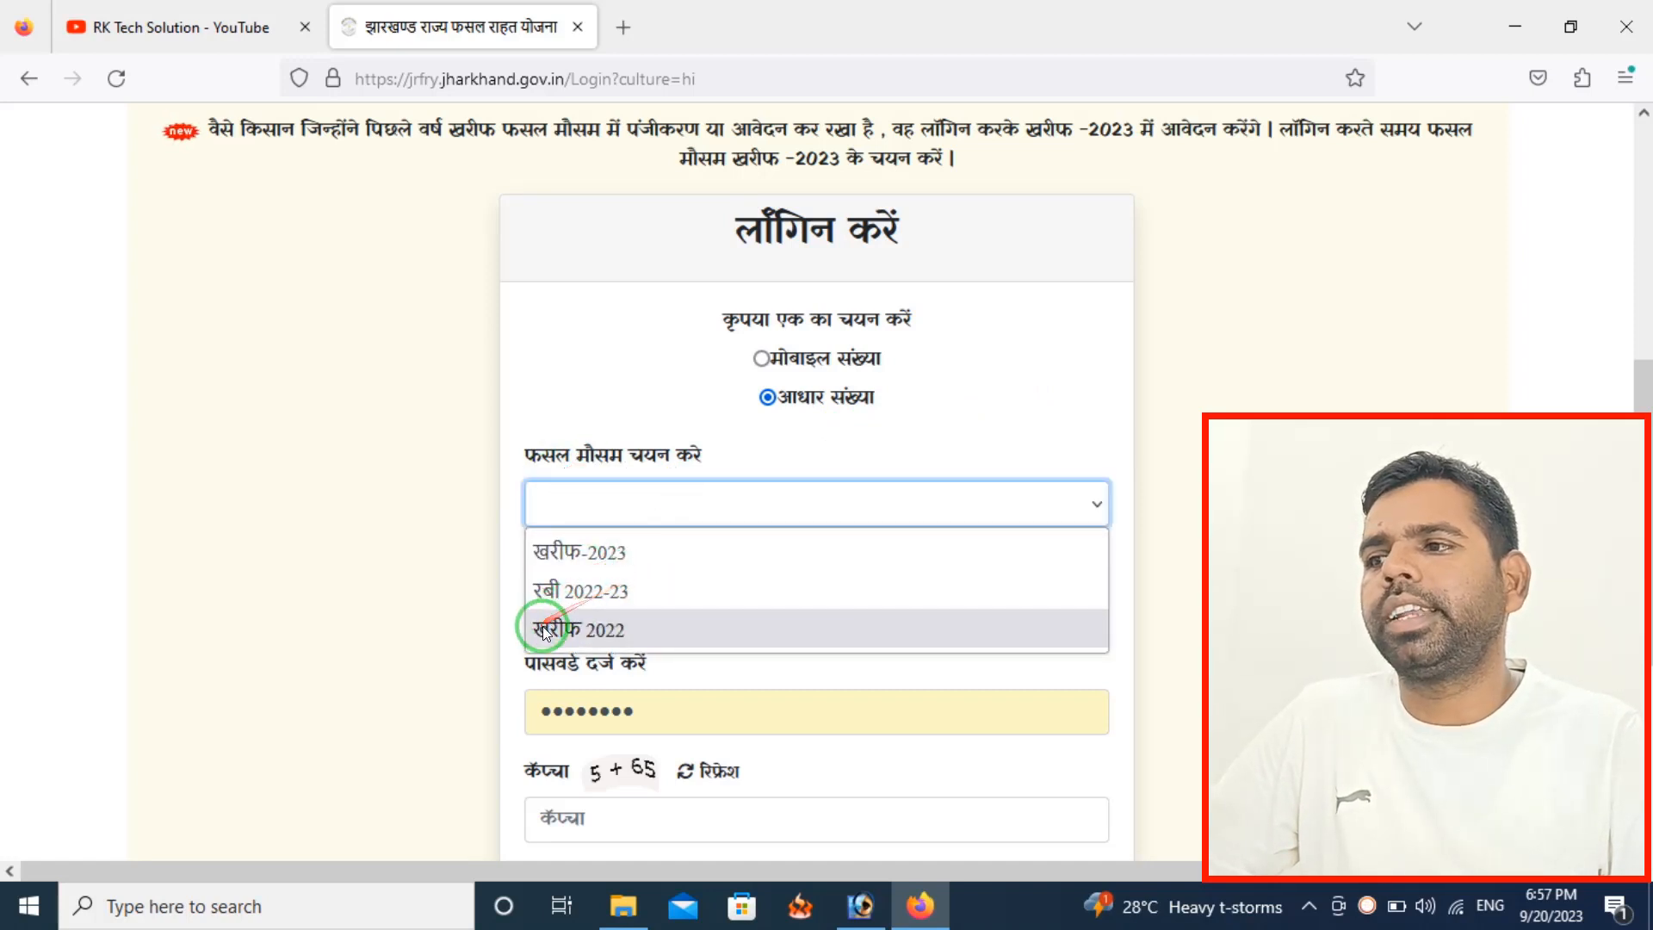
left_click(568, 555)
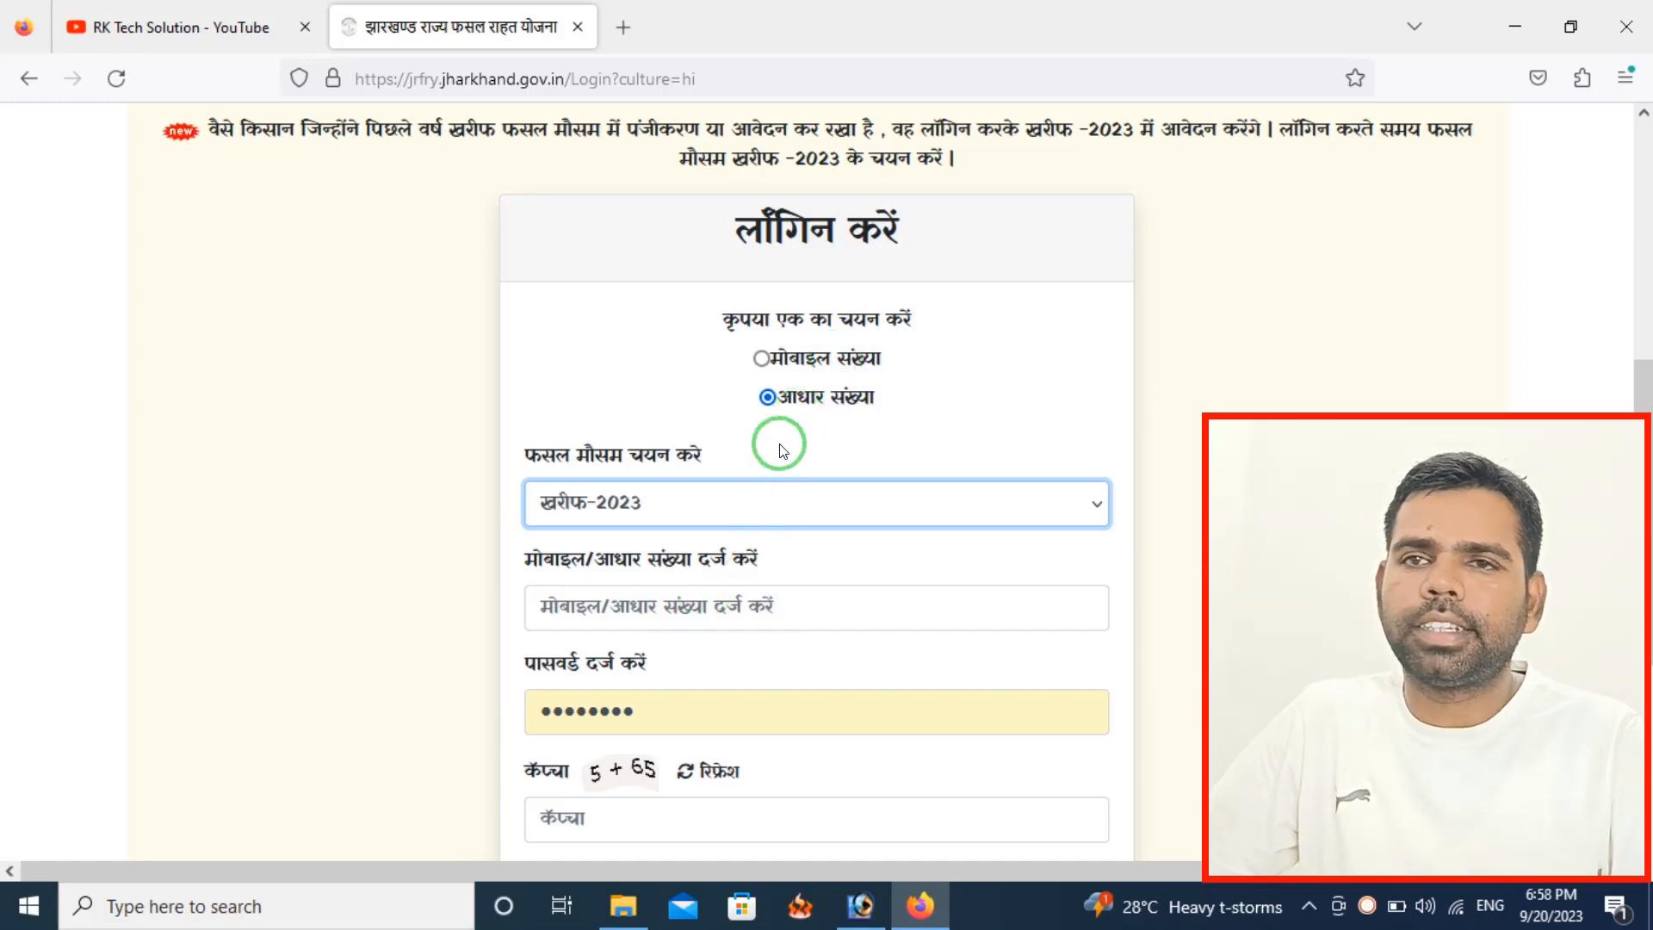
scroll(551, 637, "down", 2)
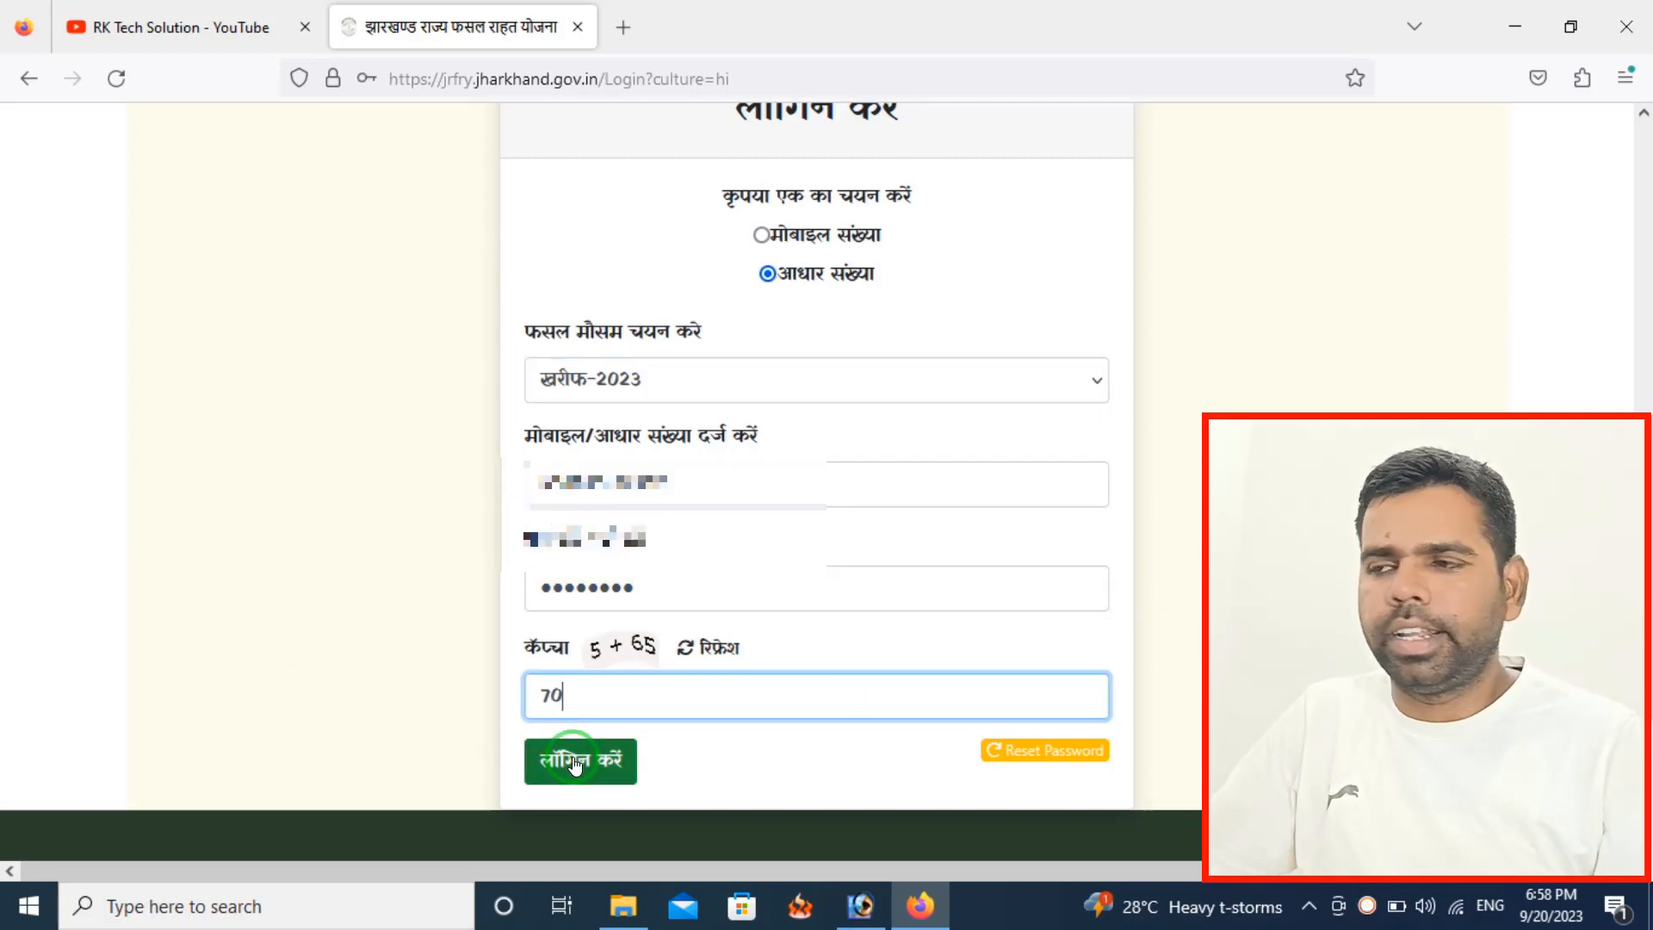
left_click(575, 764)
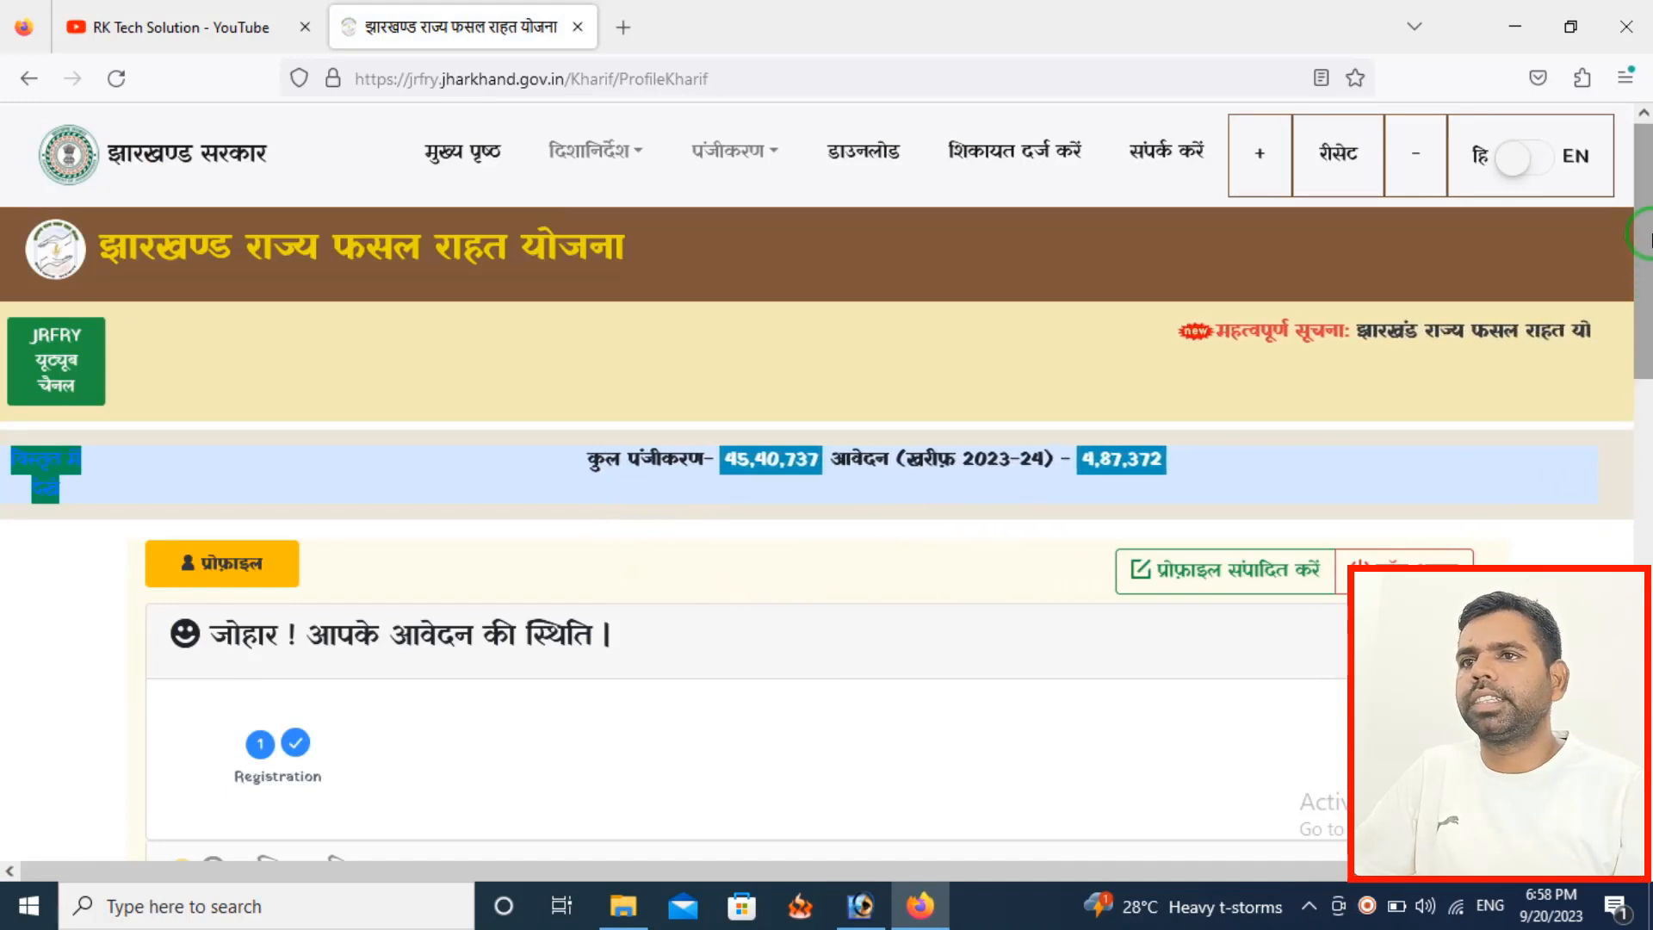
Step: Check the land file and the consent/declaration document listed for the land record on the profile page
scroll(1646, 234, "down", 6)
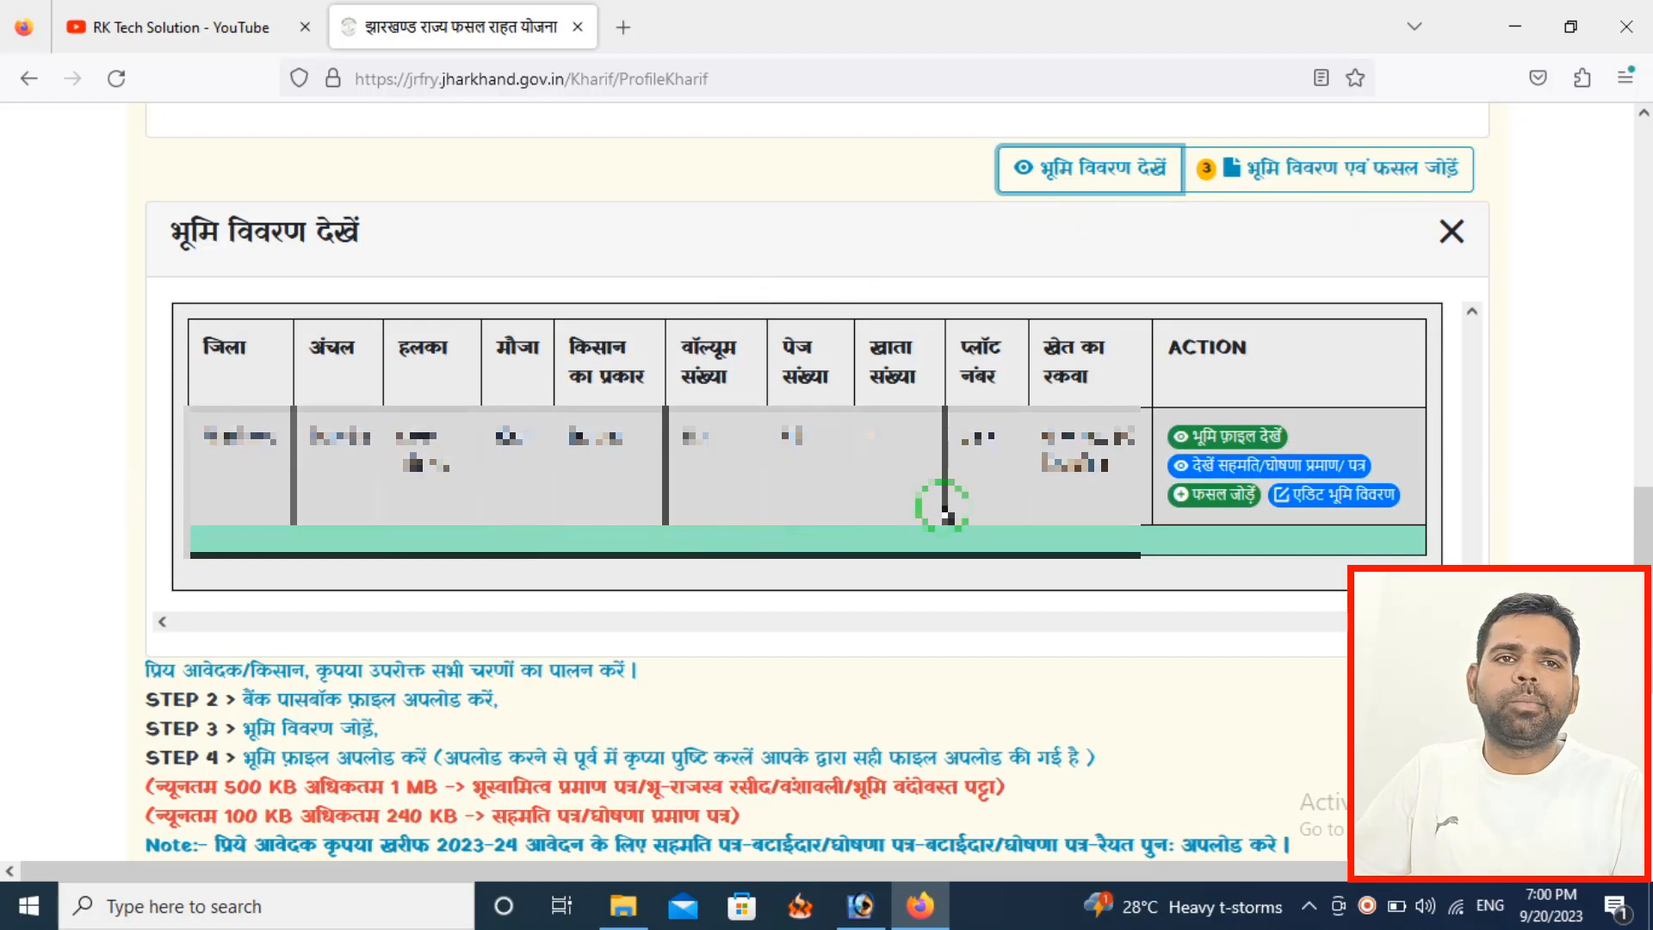
left_click(1229, 441)
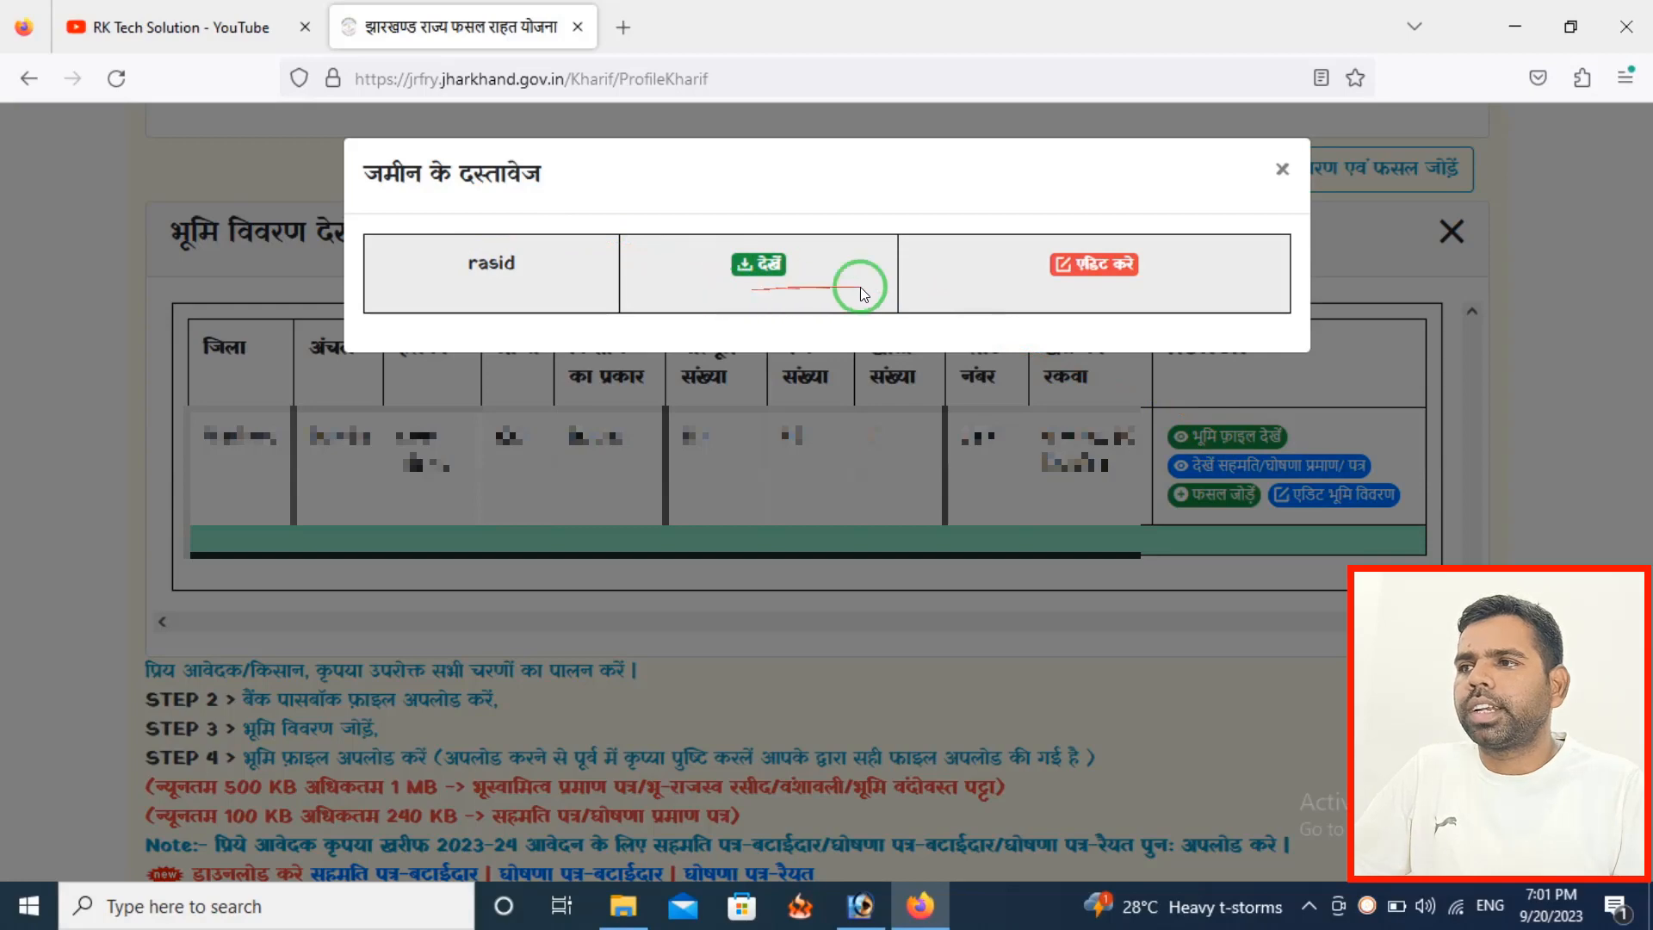
left_click(1283, 172)
left_click(1213, 497)
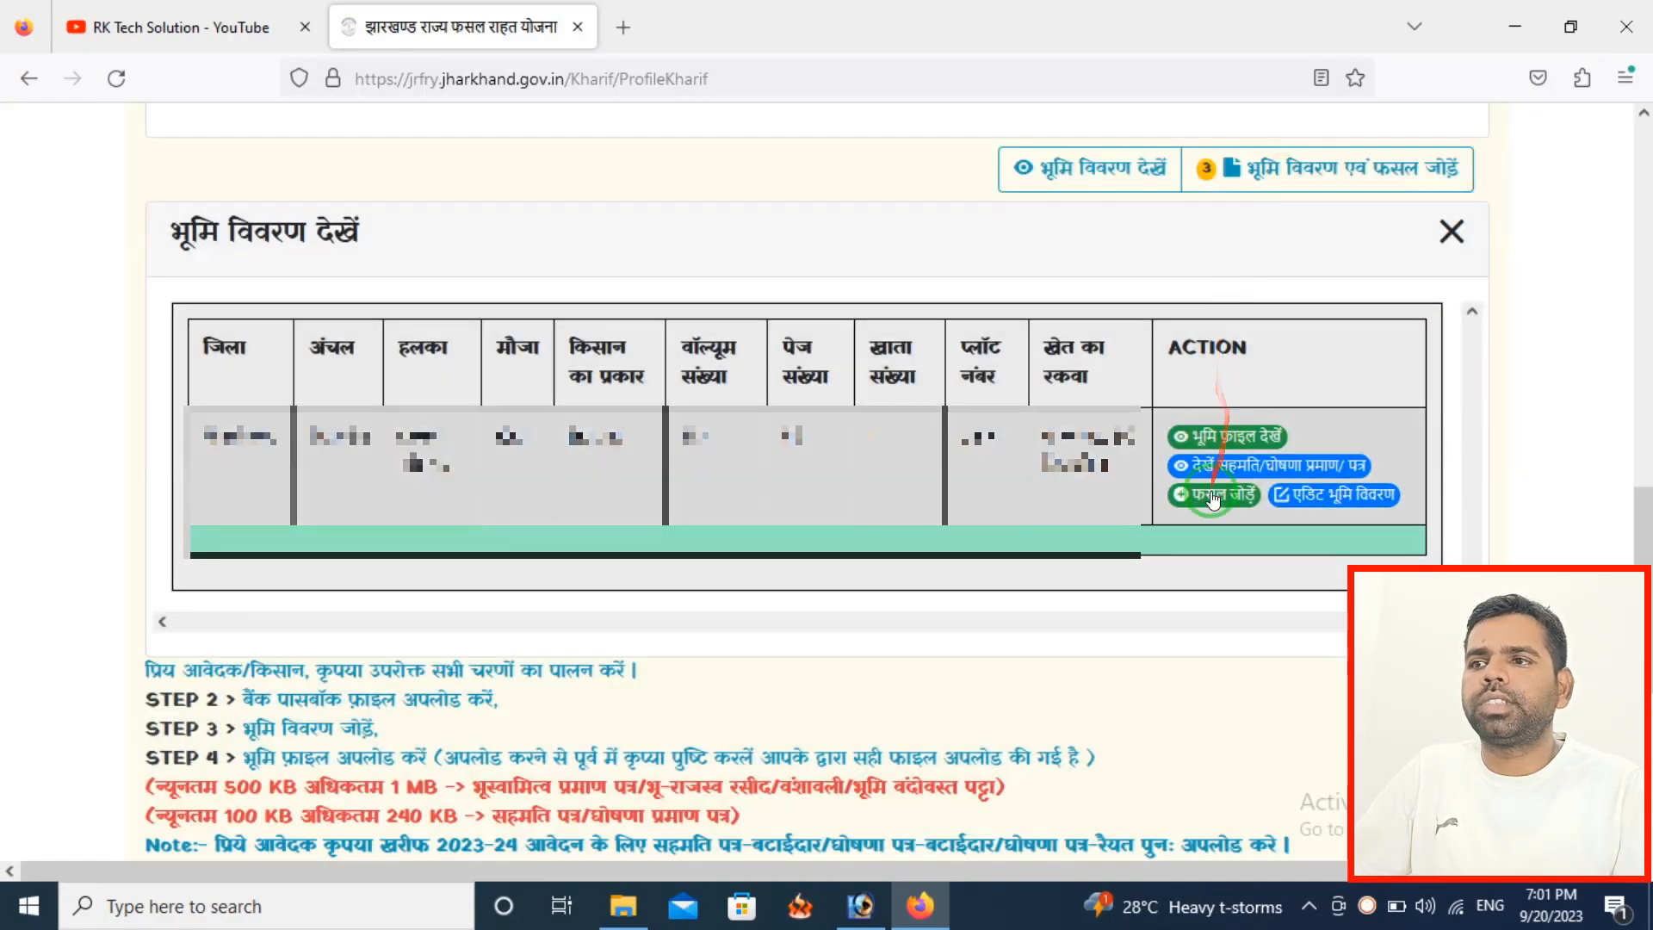
left_click(1302, 469)
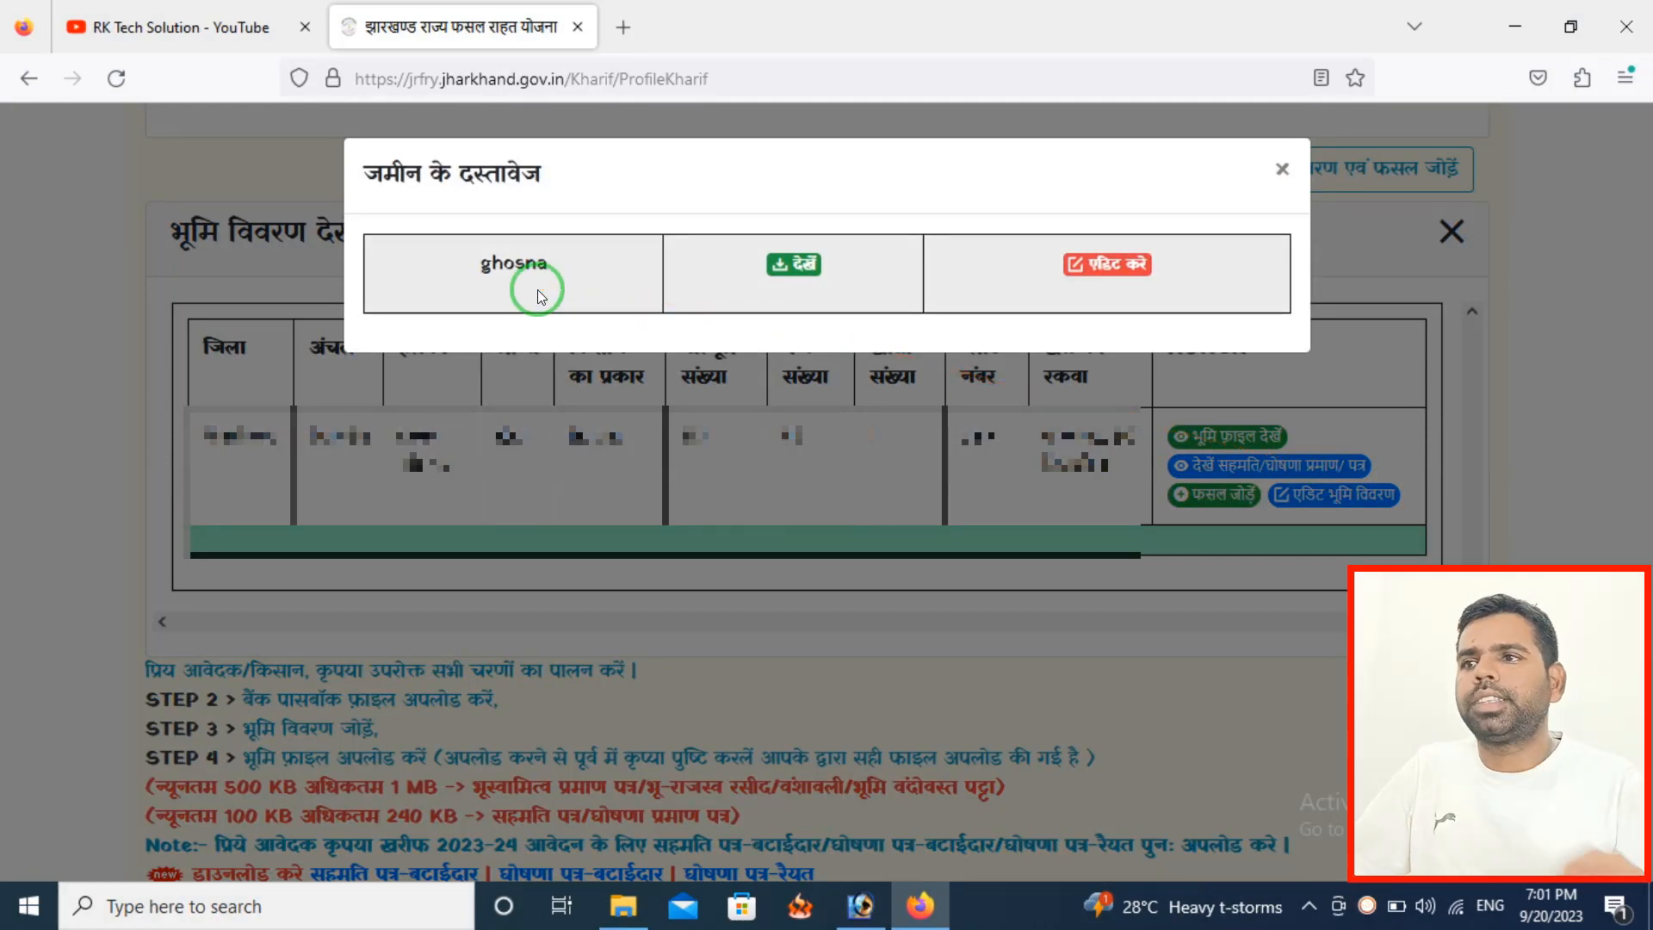
left_click(1283, 170)
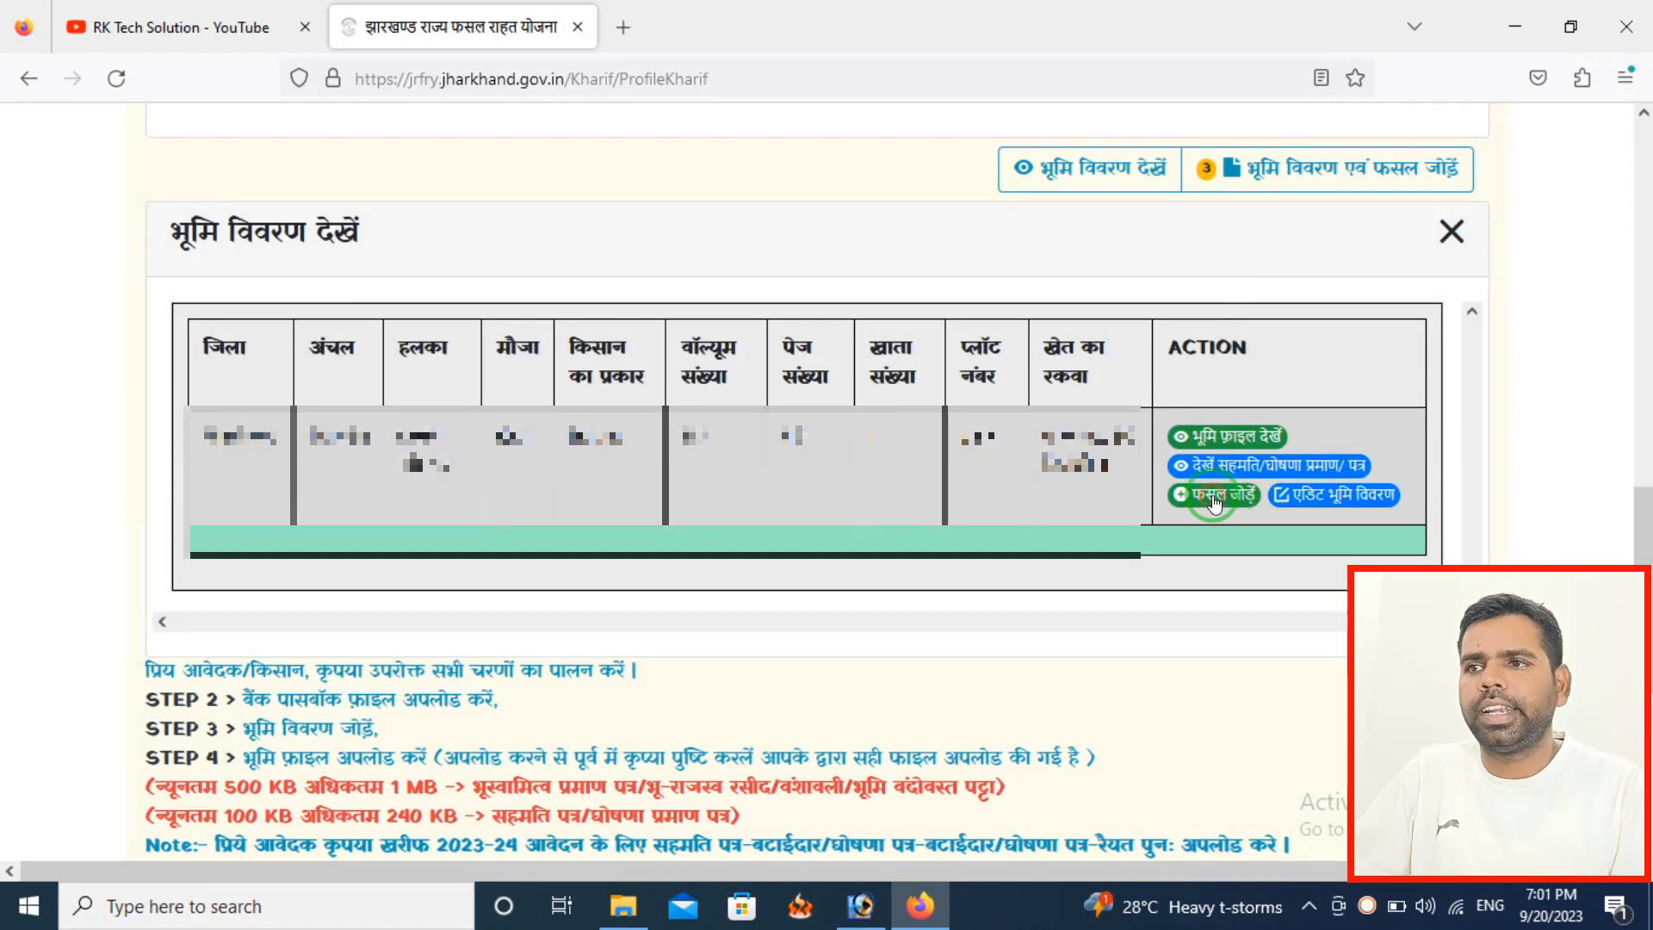
Step: Add a Paddy(धान) crop to the land record with crop year 2023 and sowing date August 2, 2023
left_click(1215, 503)
left_click(871, 461)
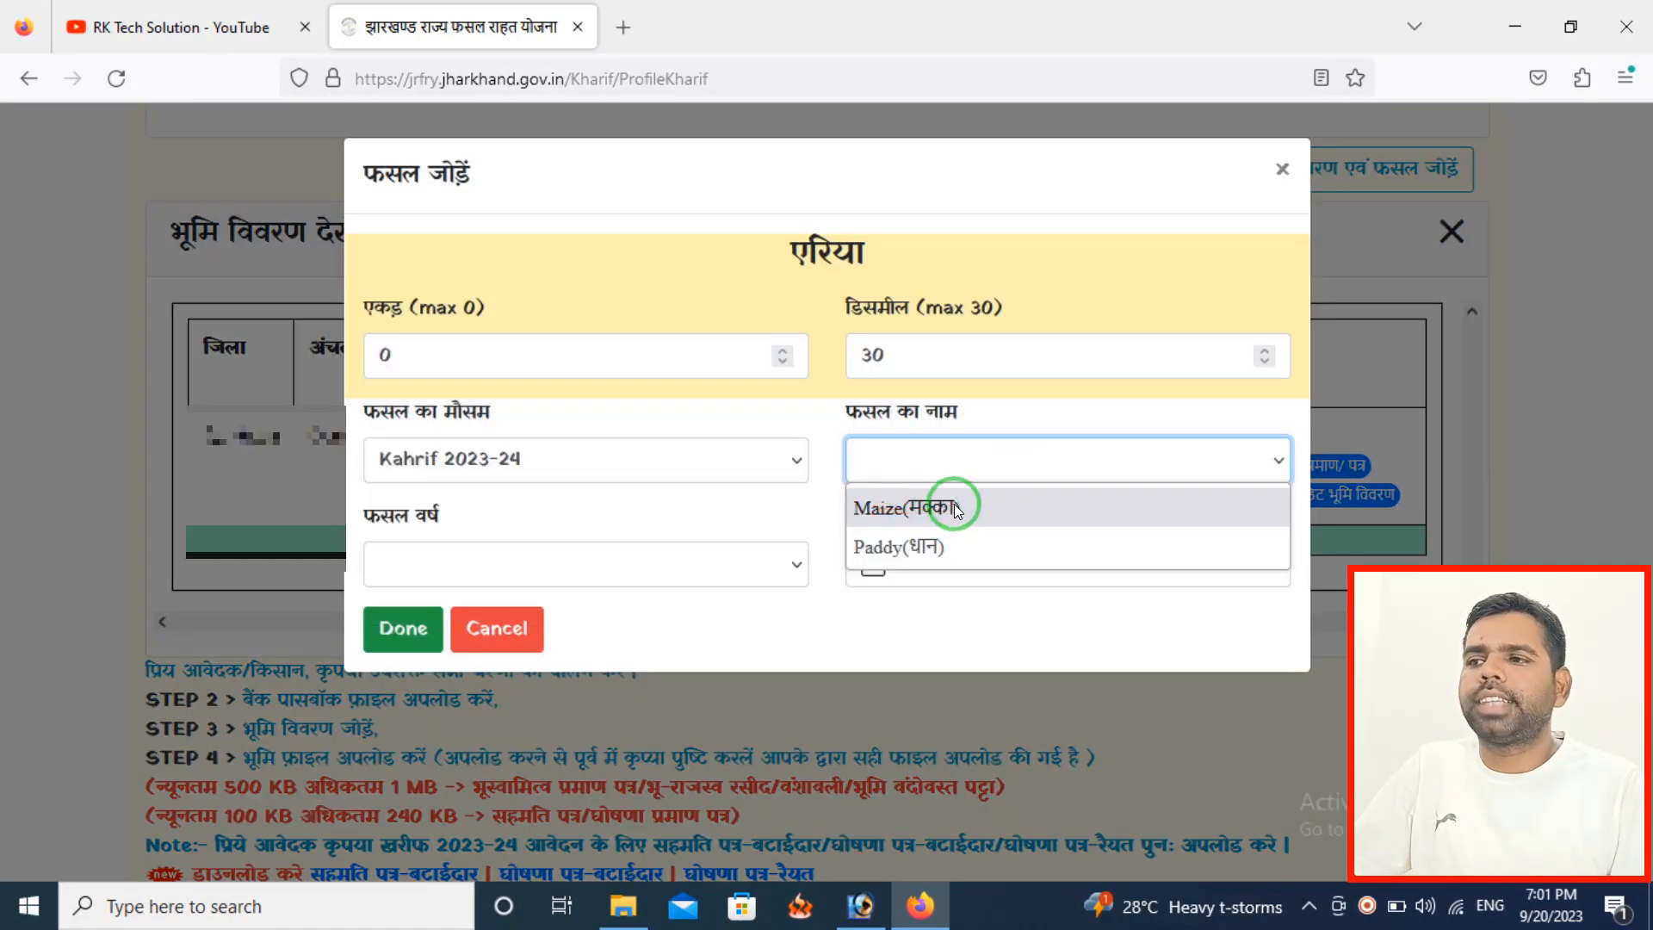
left_click(963, 537)
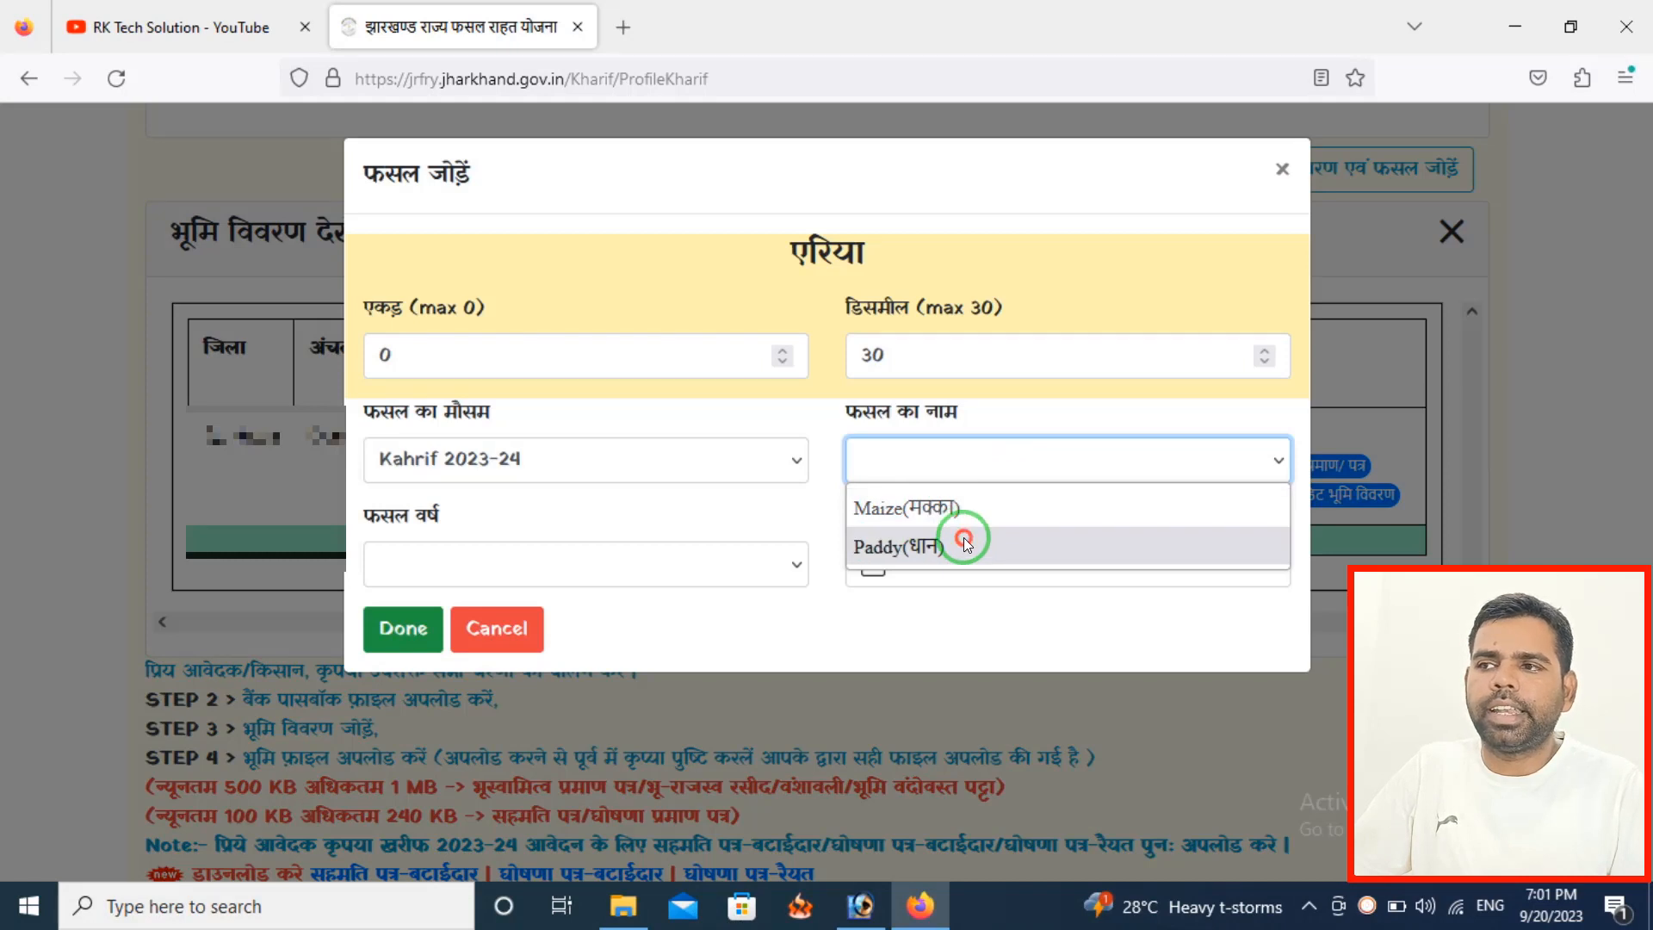
left_click(674, 568)
left_click(674, 613)
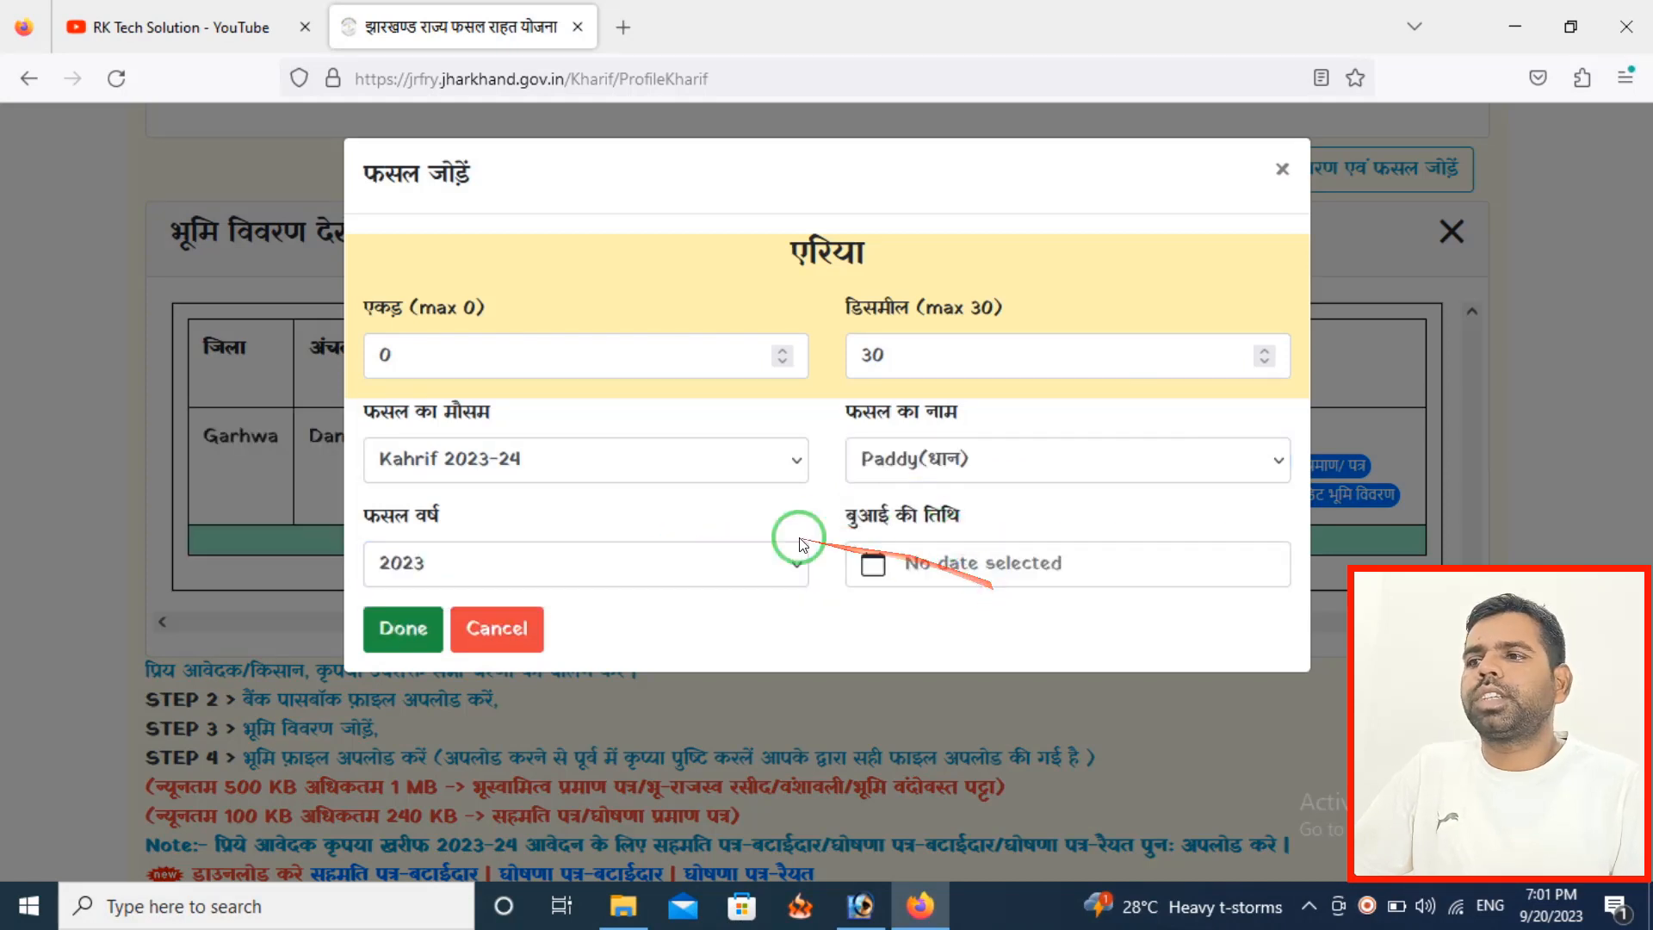
left_click(973, 571)
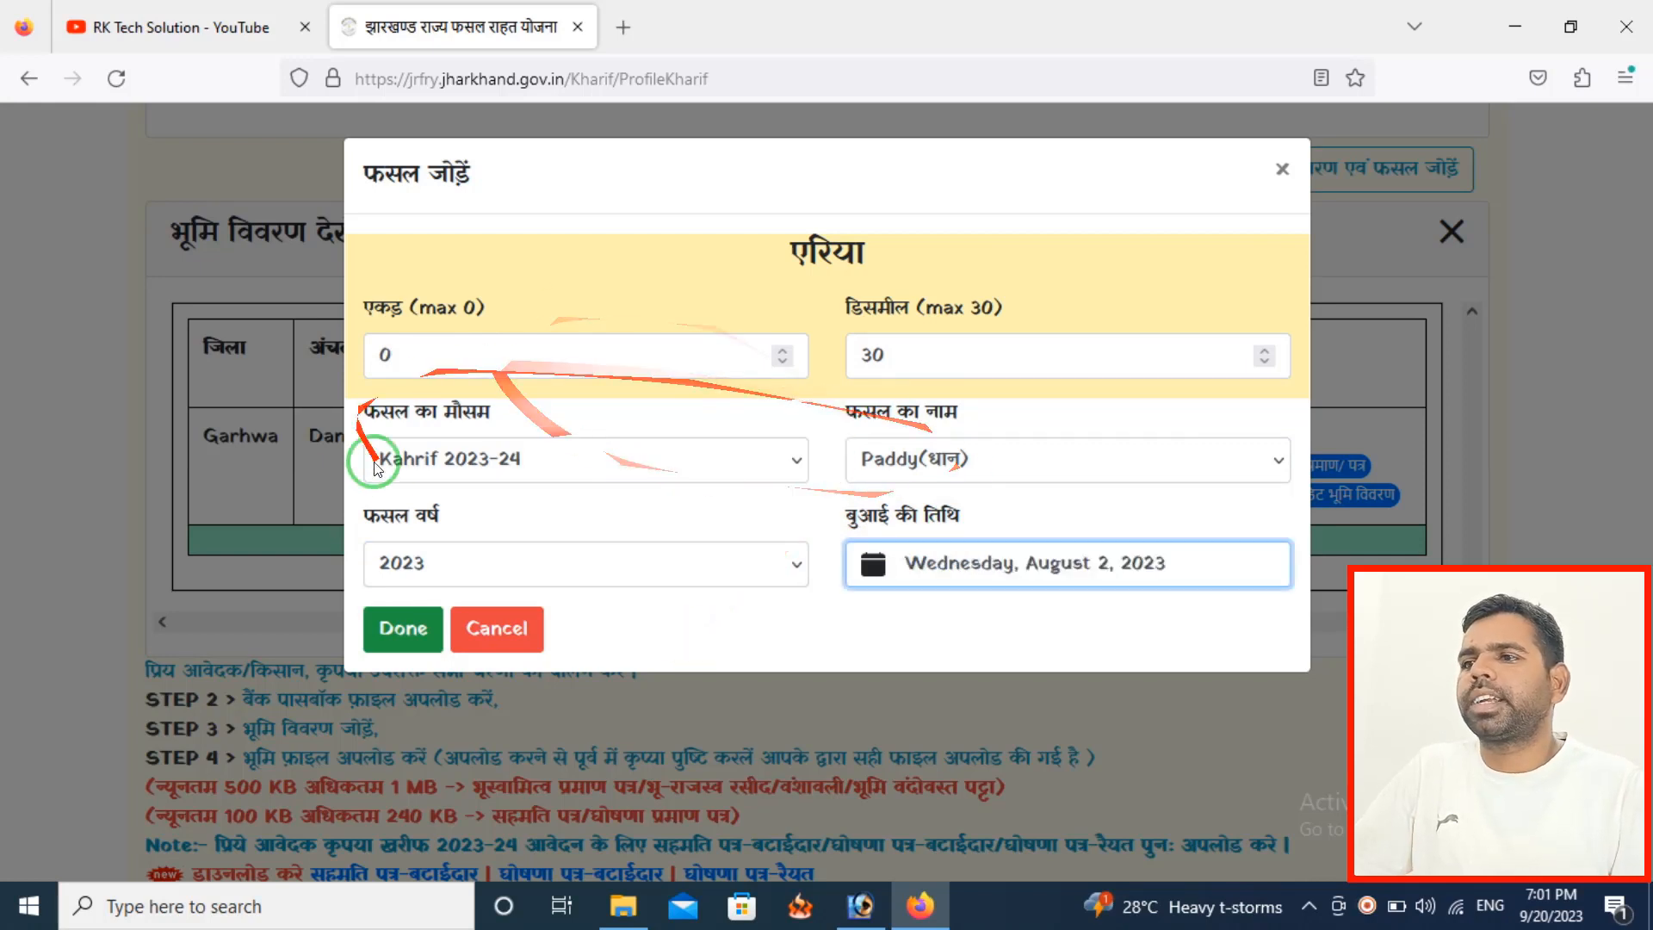
left_click(417, 636)
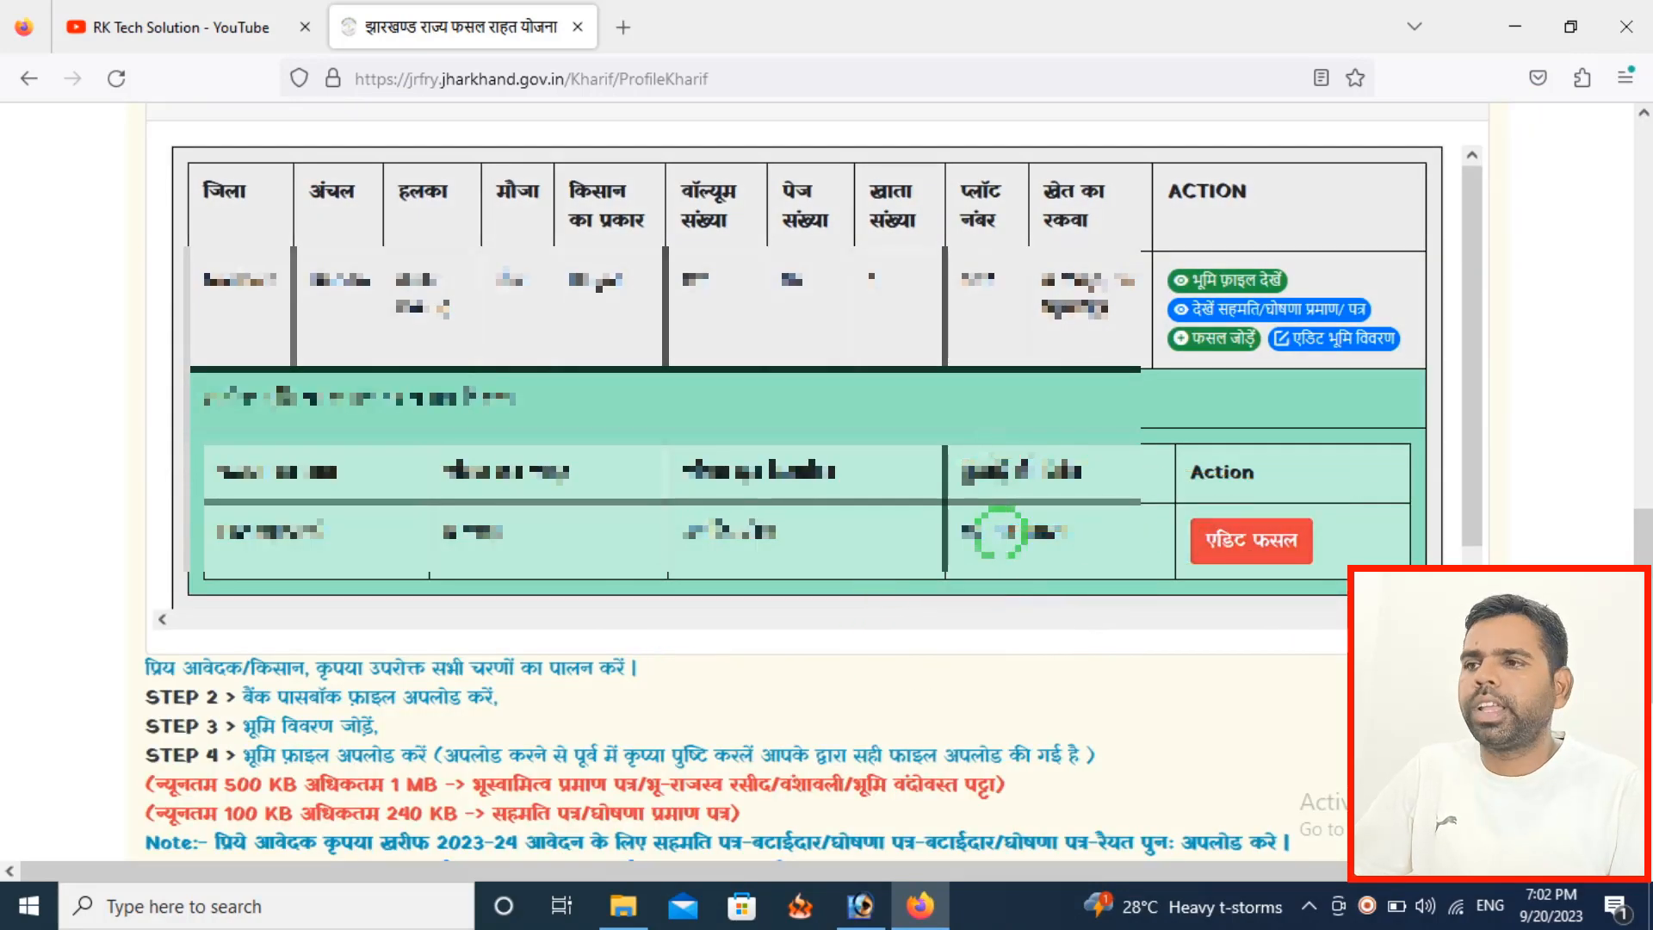
Step: Submit the completed Kharif application and confirm the final submission
scroll(999, 531, "down", 4)
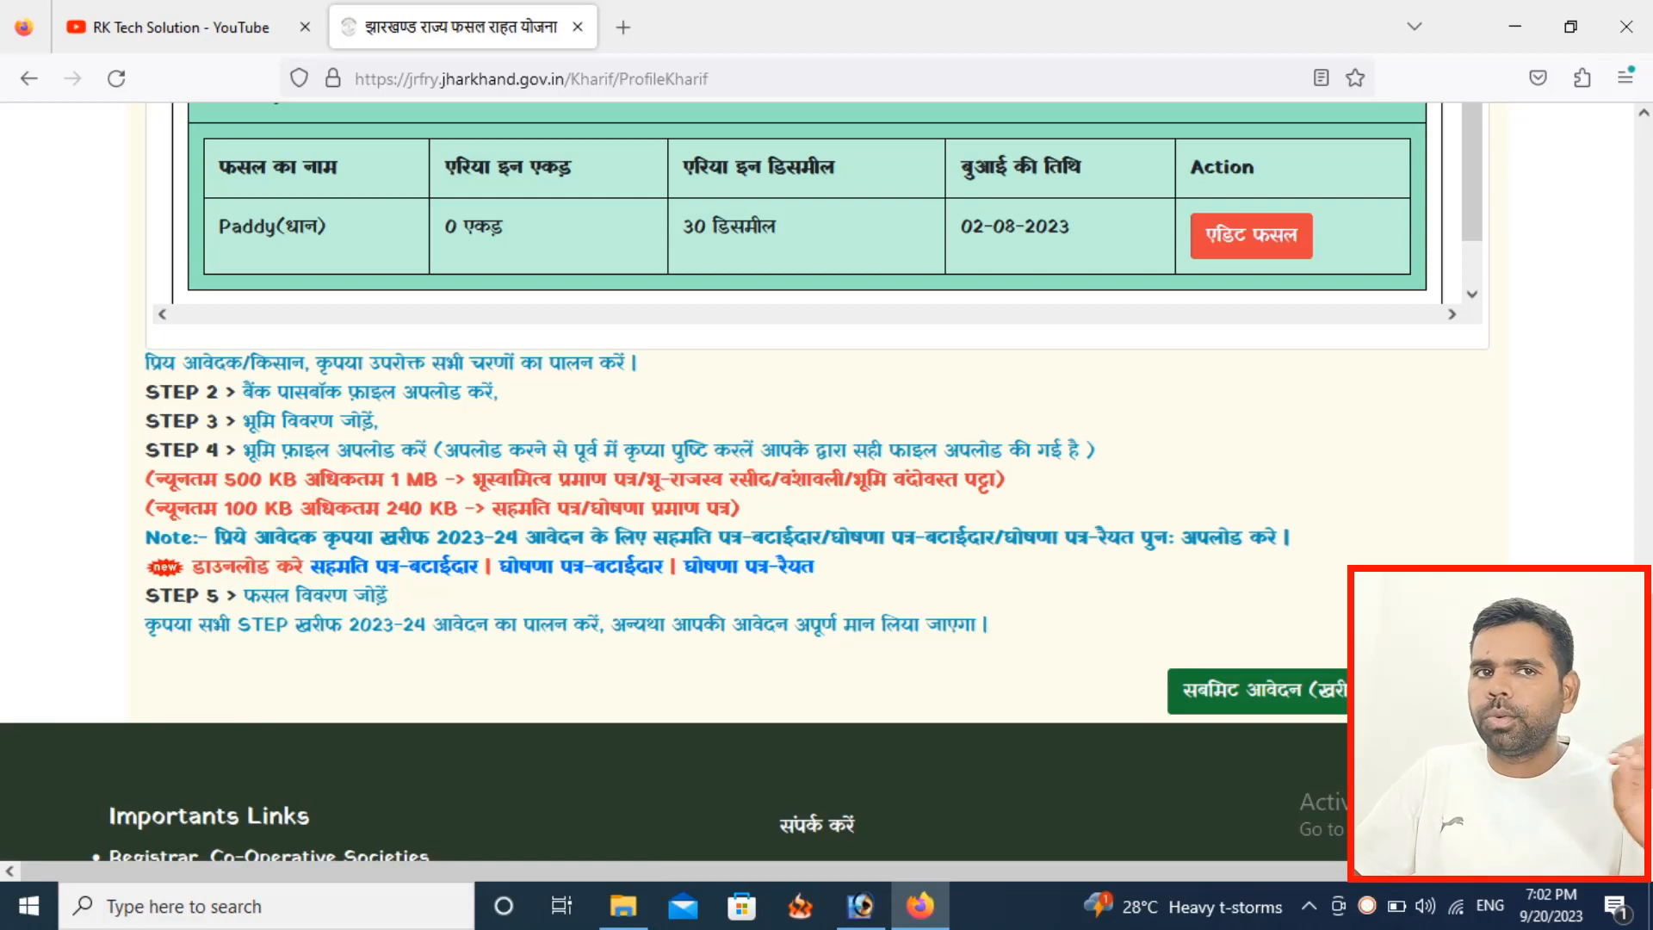
left_click(1313, 698)
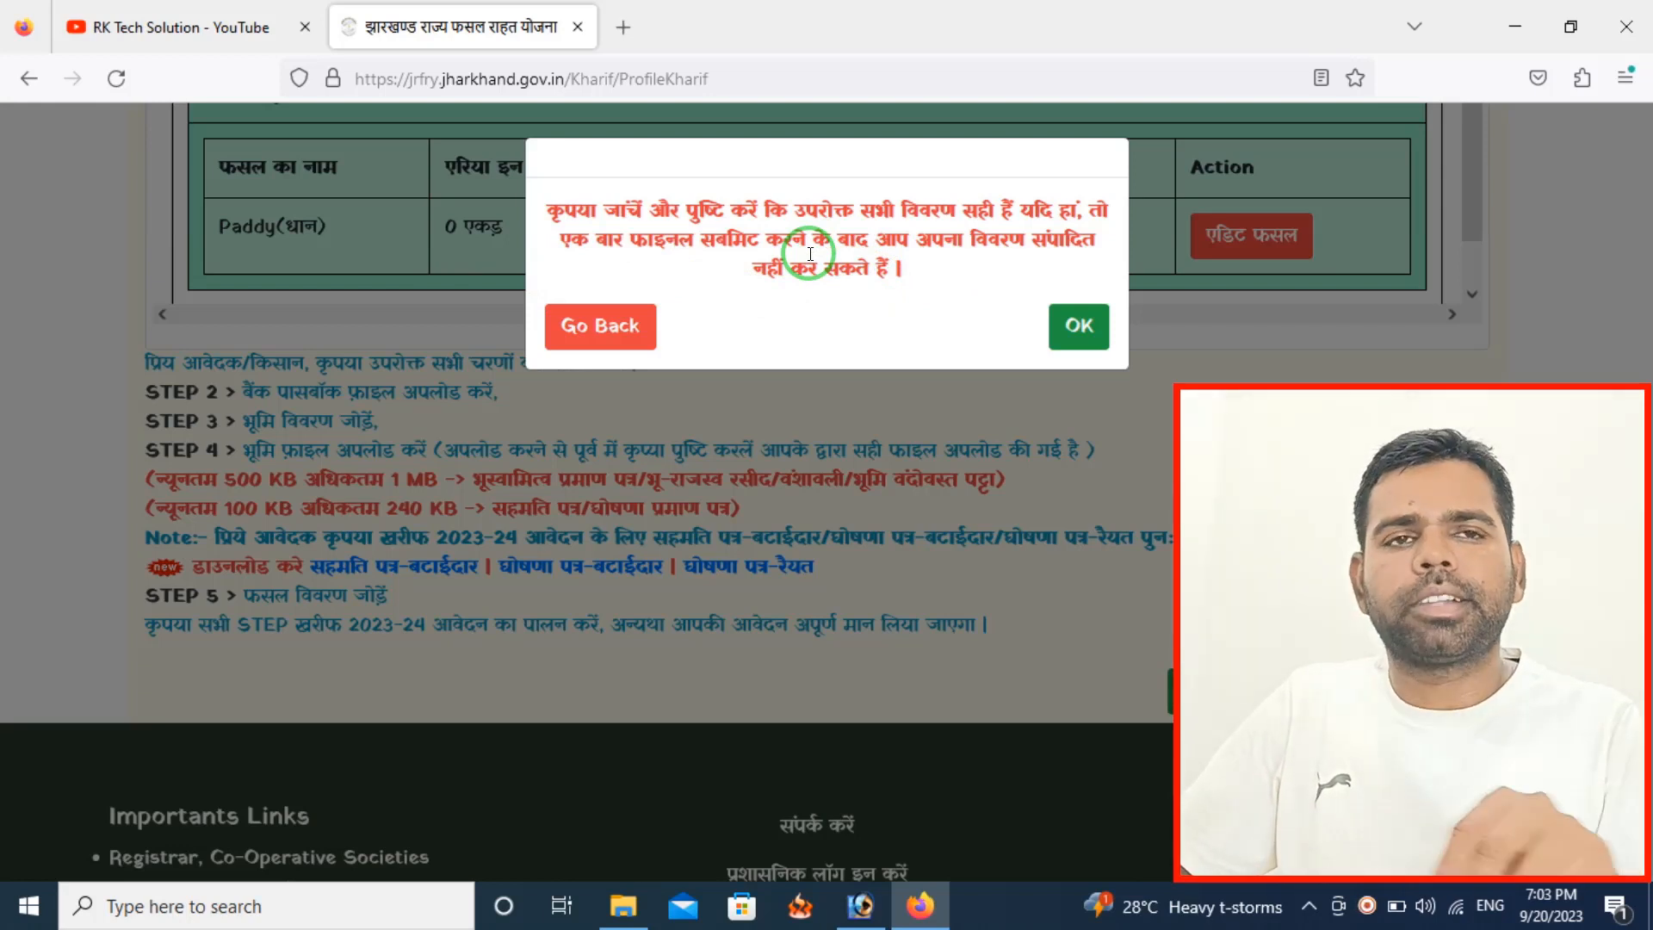
left_click(1081, 327)
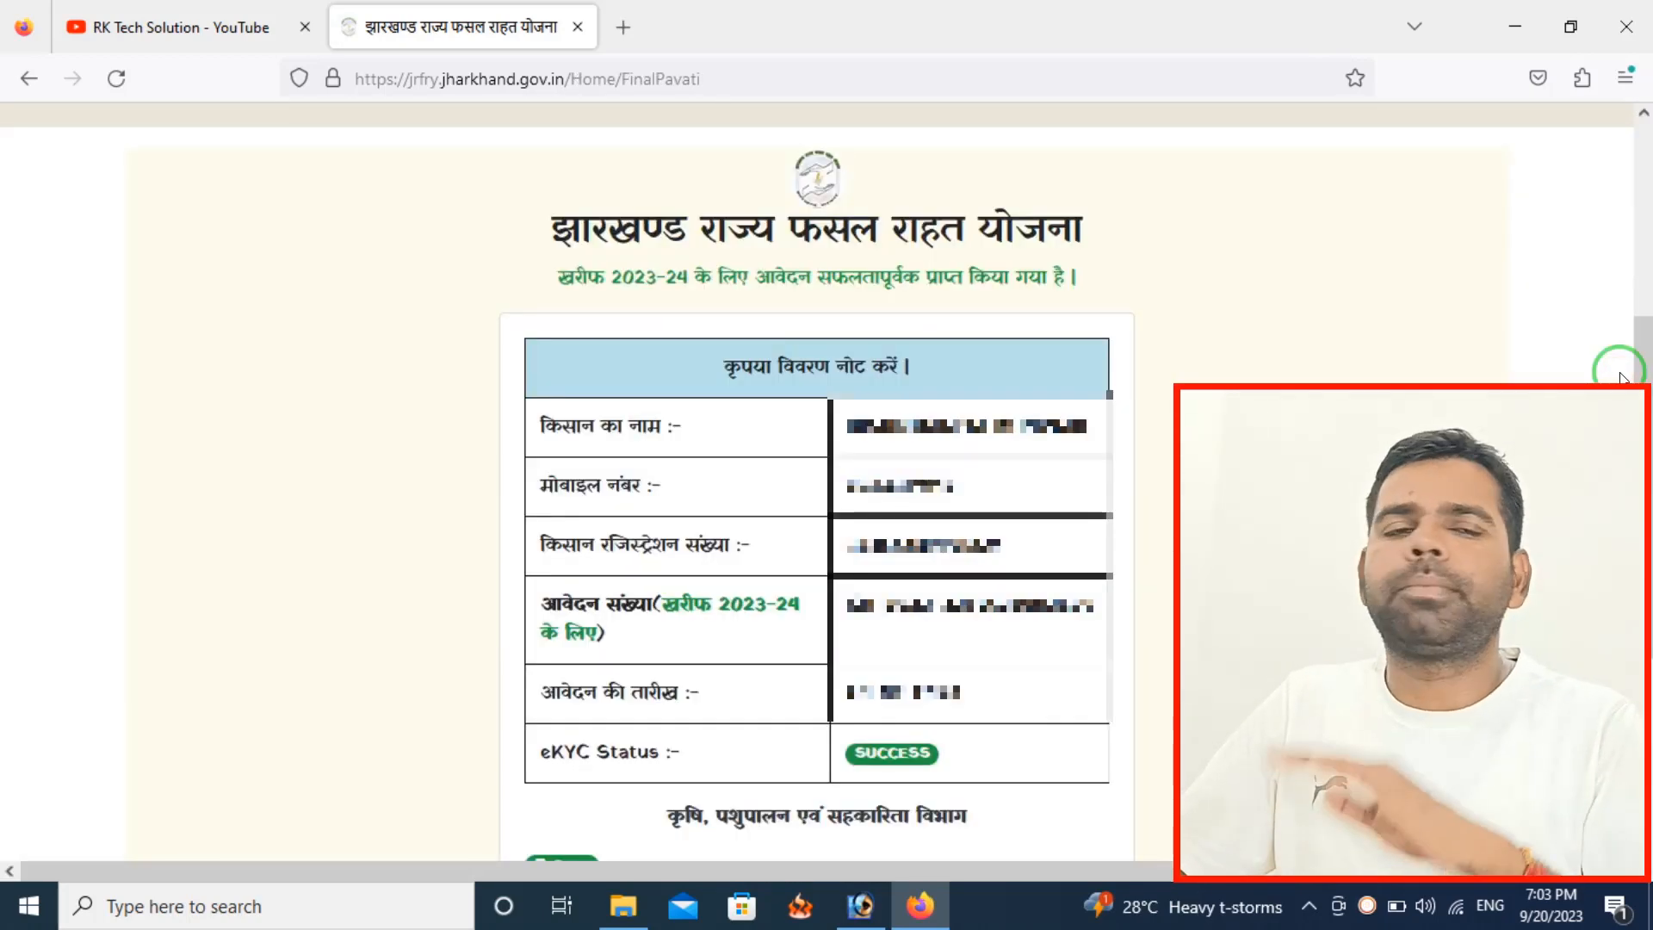